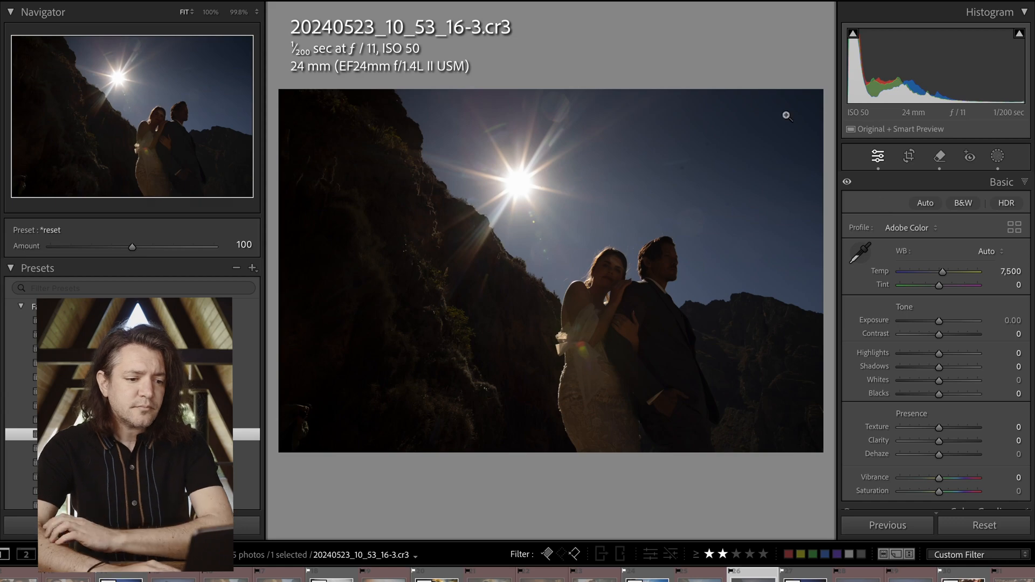
# Examine the sun's starburst and the shadowed couple at 100% magnification
pyautogui.click(521, 177)
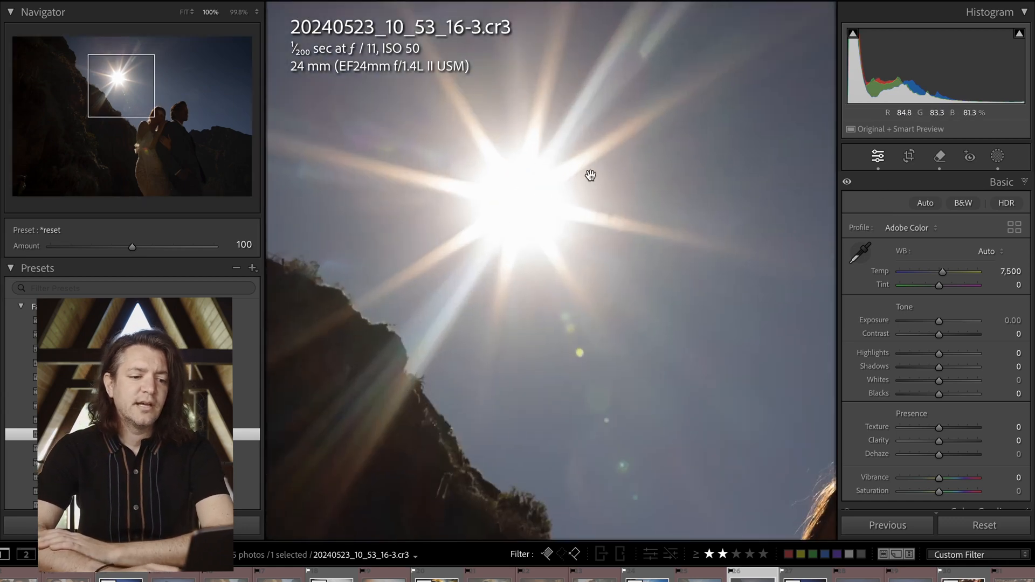
pyautogui.click(563, 219)
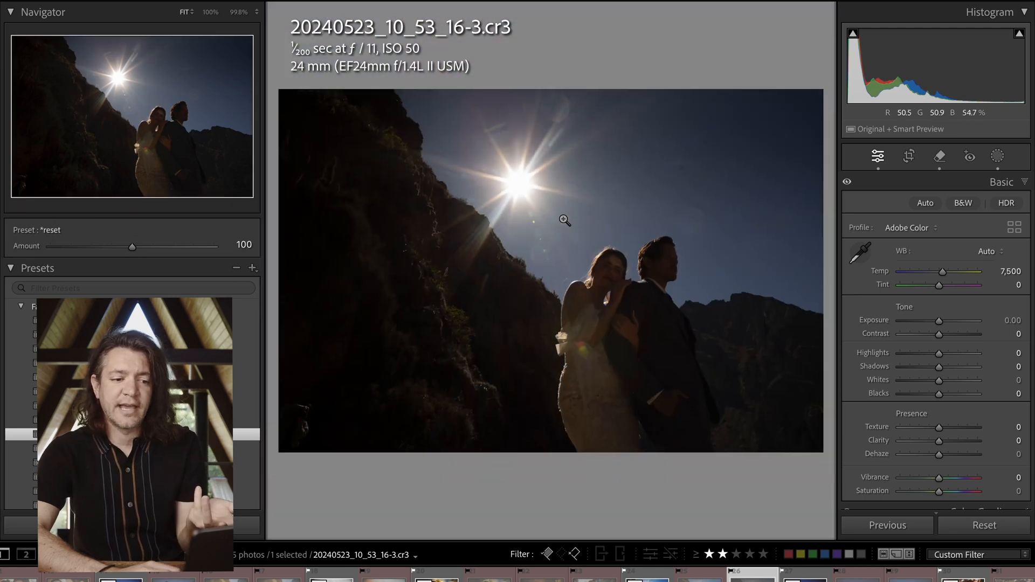
pyautogui.click(506, 179)
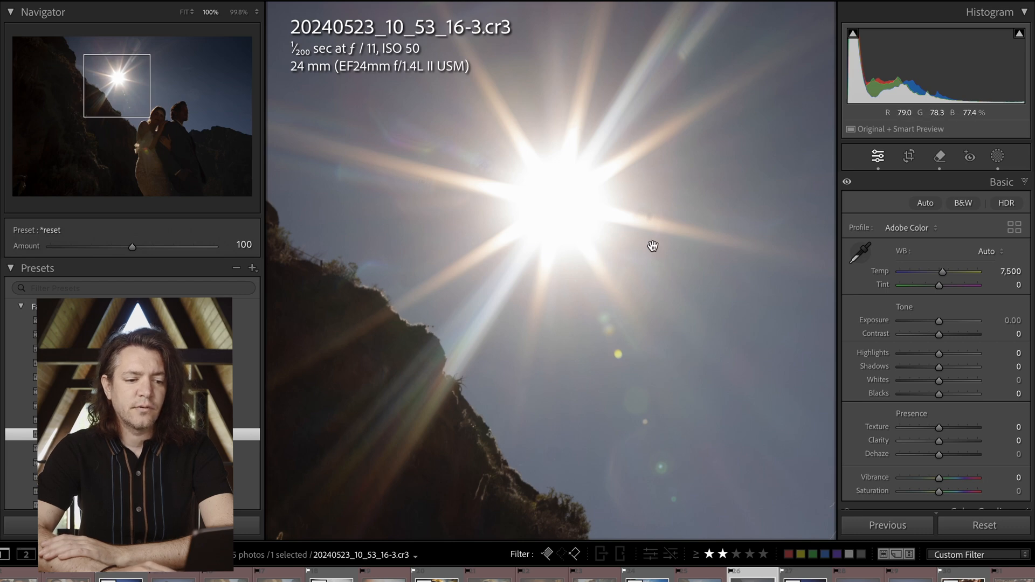
pyautogui.click(545, 179)
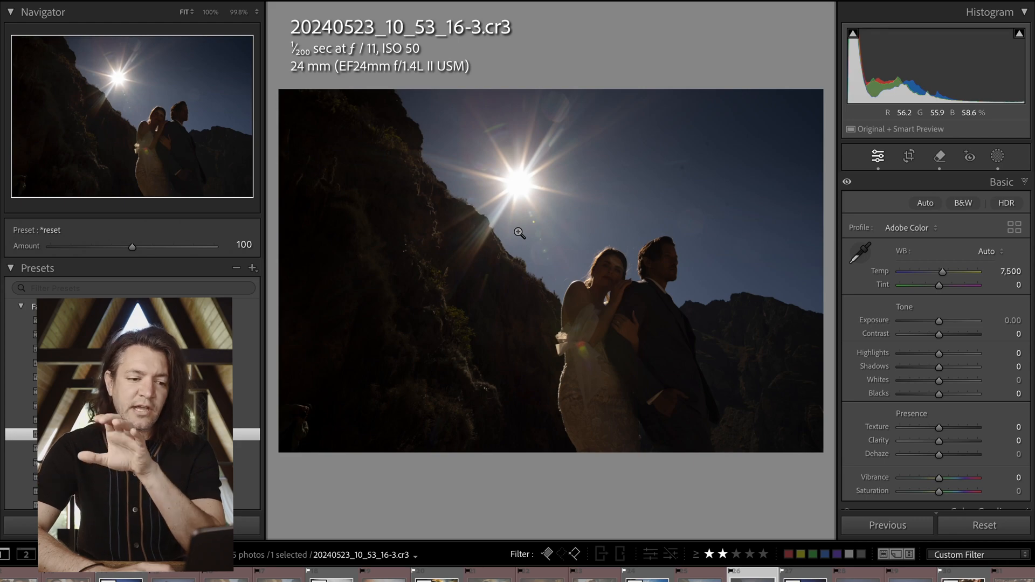
pyautogui.click(510, 170)
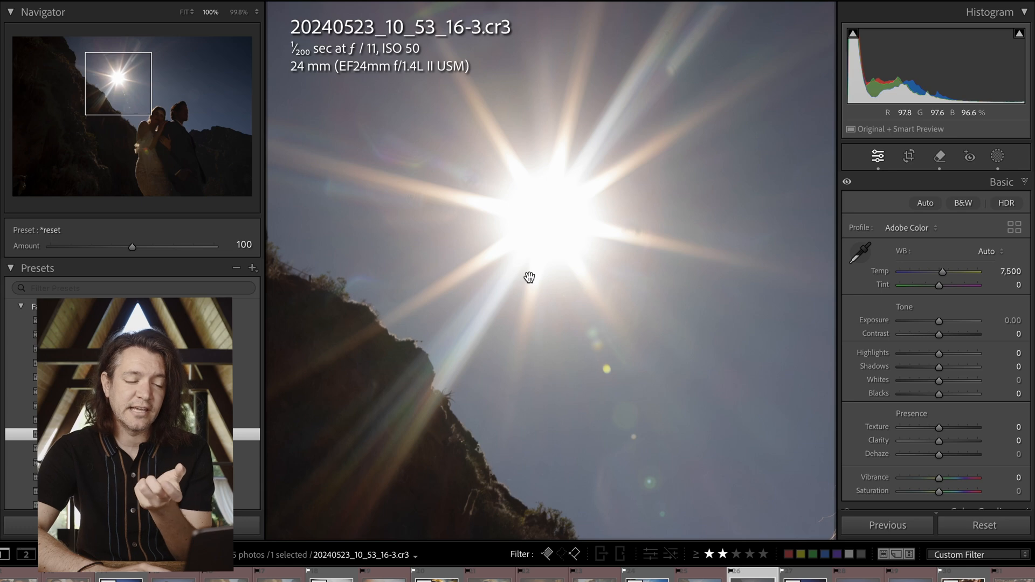
pyautogui.click(555, 209)
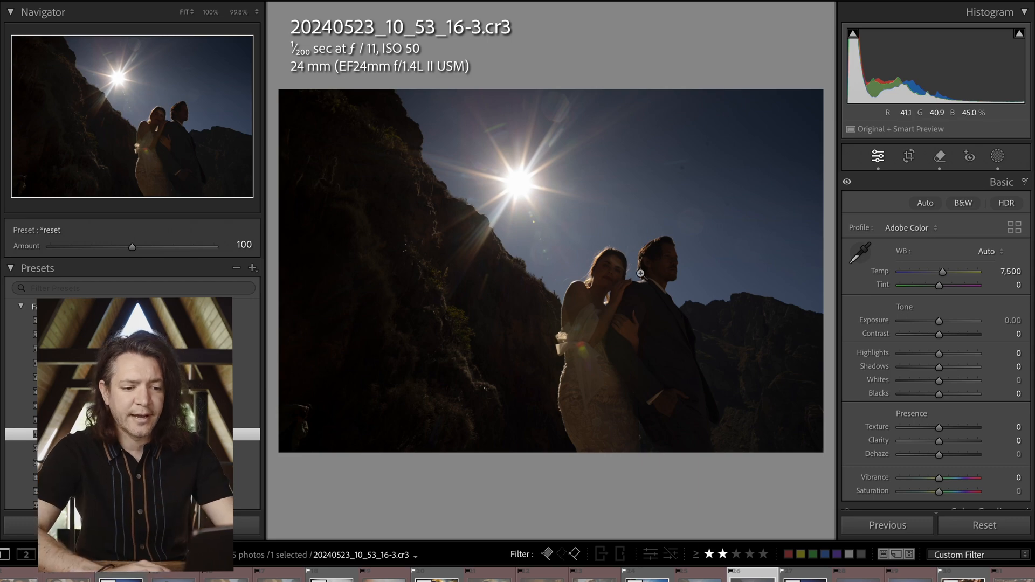
pyautogui.click(646, 292)
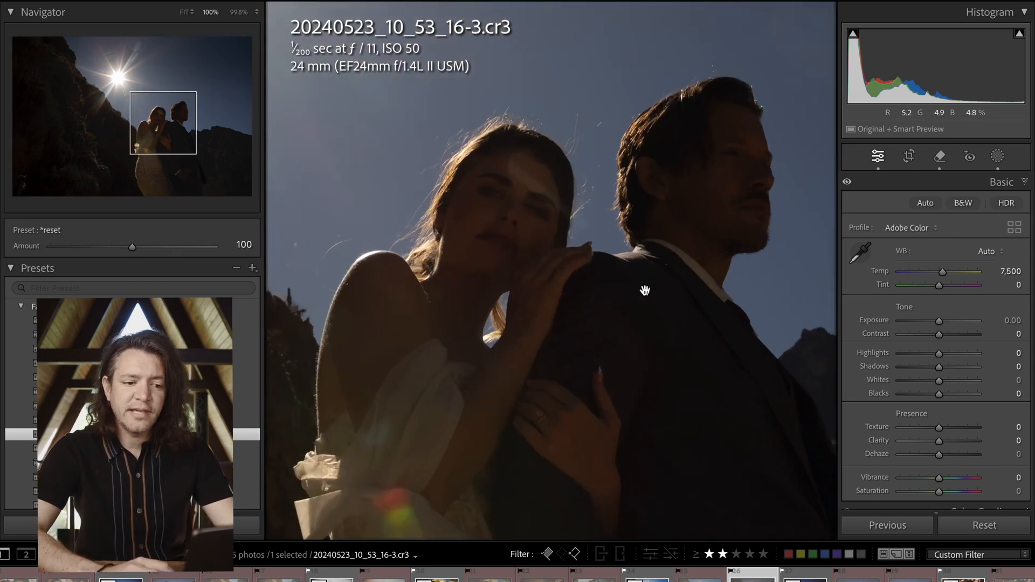
pyautogui.click(603, 238)
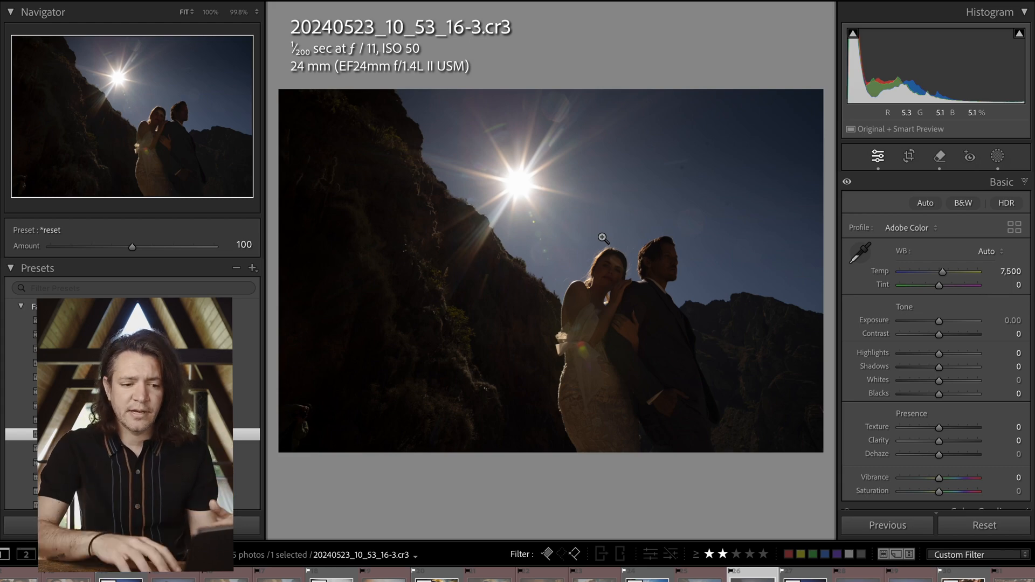
pyautogui.click(642, 324)
pyautogui.click(581, 190)
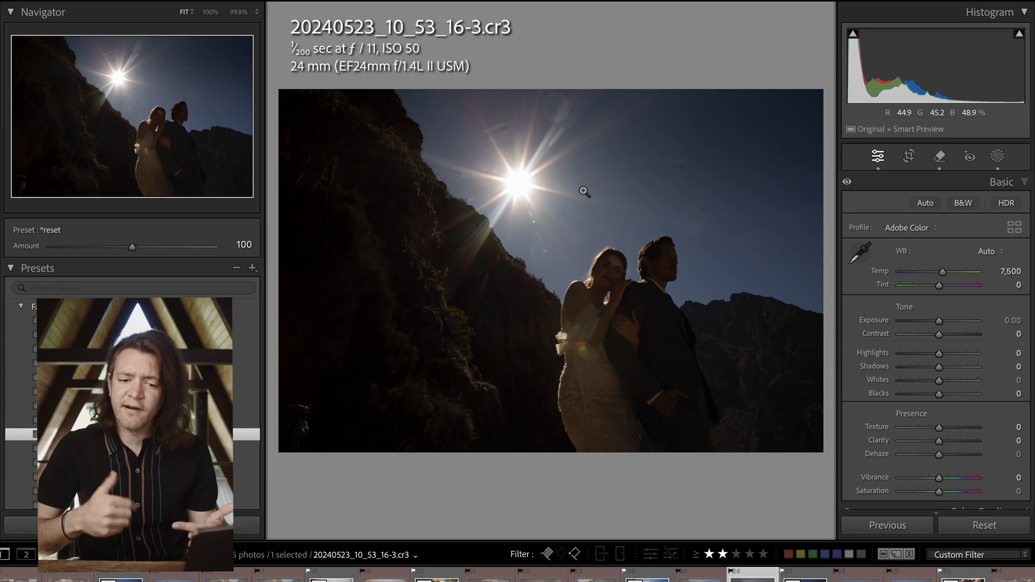
# Try raising the photo's exposure to +2.45, check the couple, and undo the change
pyautogui.moveTo(938, 322); pyautogui.dragTo(959, 324)
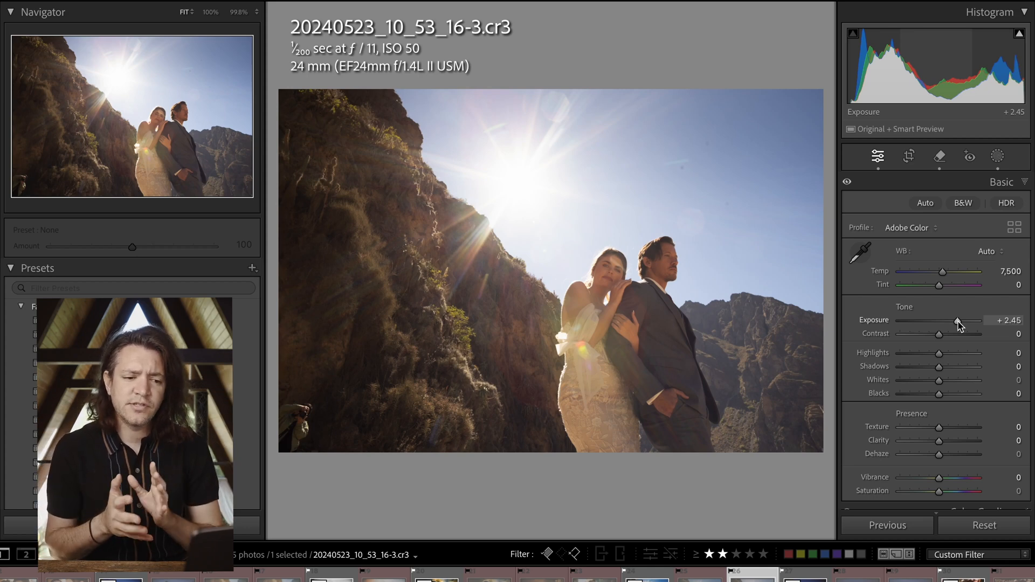
pyautogui.click(634, 270)
pyautogui.click(686, 282)
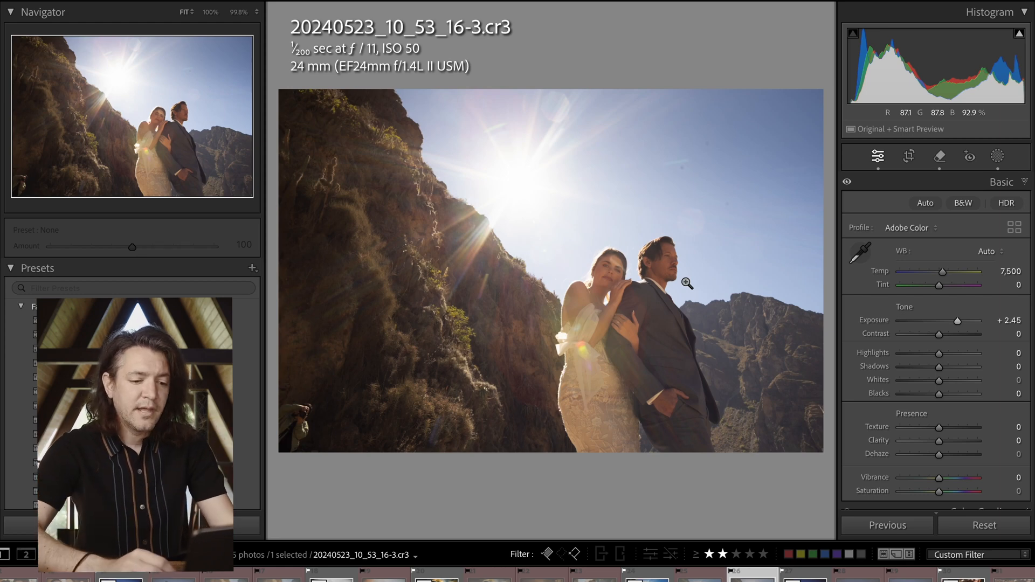
pyautogui.hotkey('ctrl', 'z')
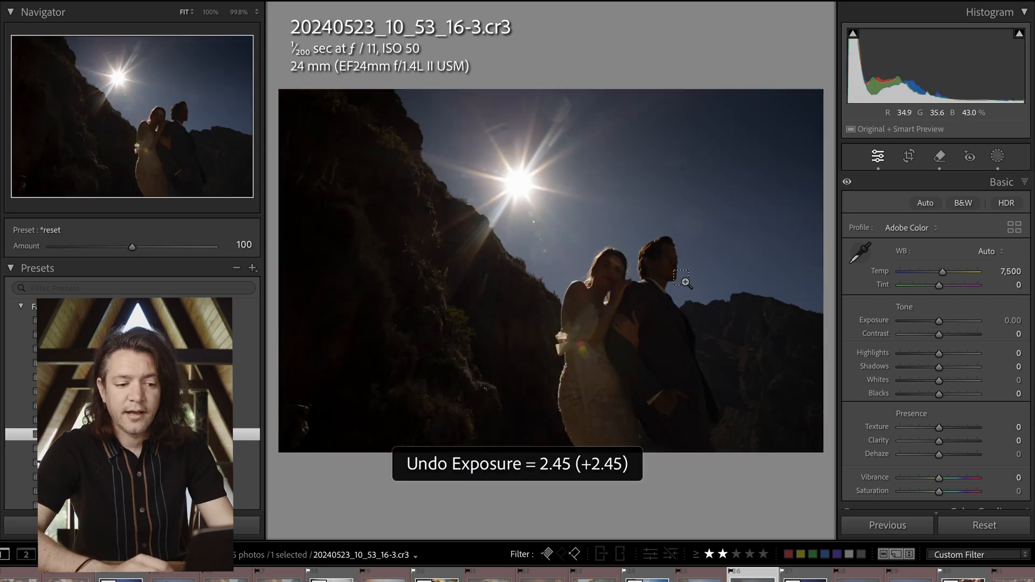
# Examine the underexposed couple, the sky and the distant mountains up close for retained detail
pyautogui.click(620, 271)
pyautogui.click(597, 315)
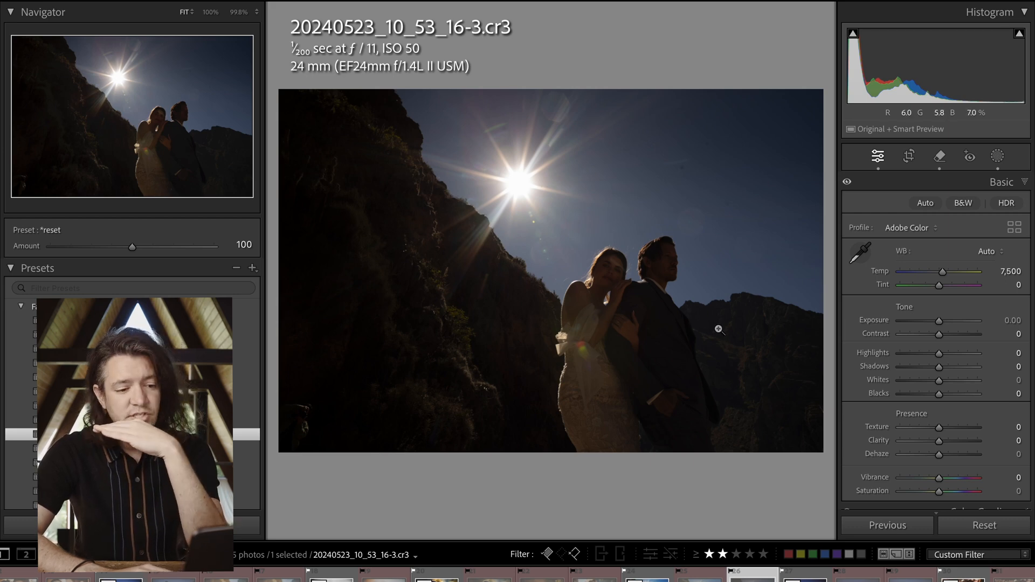
pyautogui.click(755, 297)
pyautogui.click(667, 117)
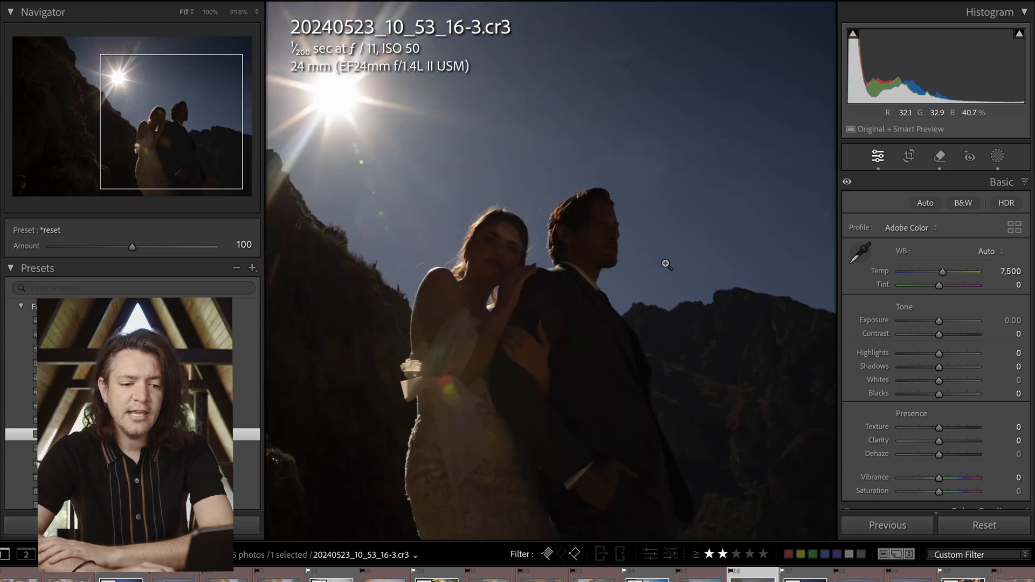
pyautogui.click(751, 225)
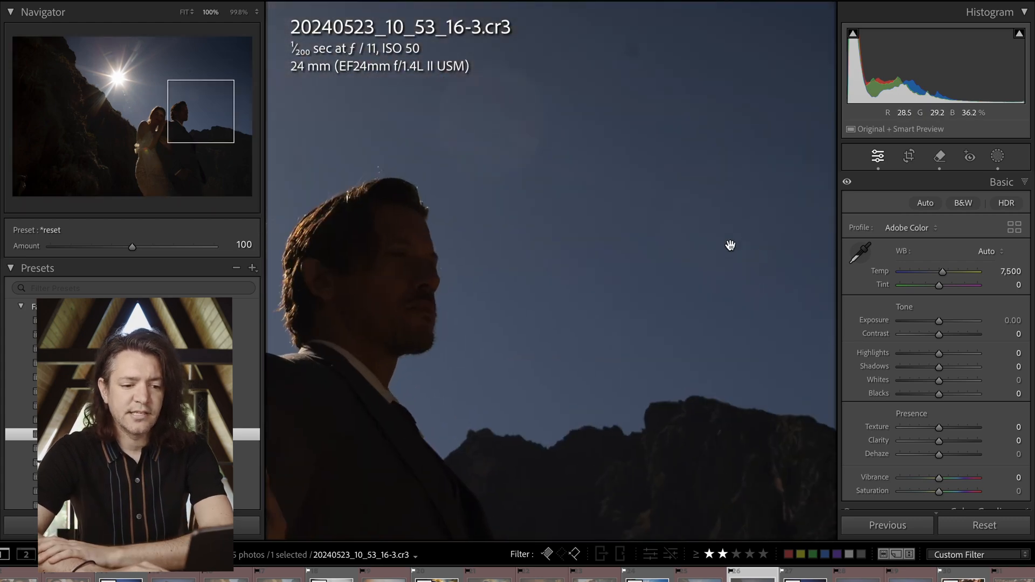
pyautogui.click(746, 356)
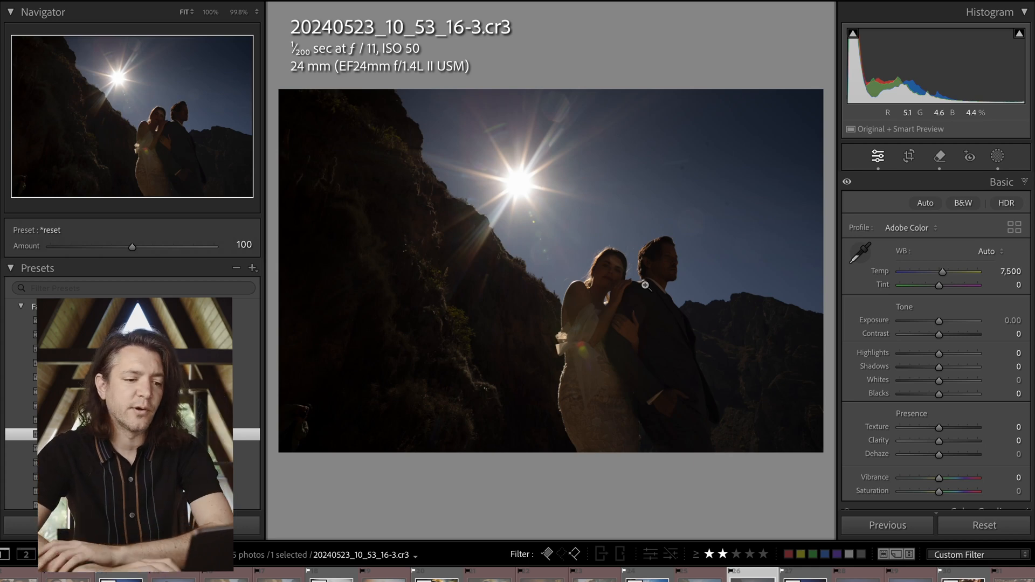
# Apply the Imagine Gainstage preset to the photo and raise its exposure to +2.55
pyautogui.scroll(-3, 132, 385)
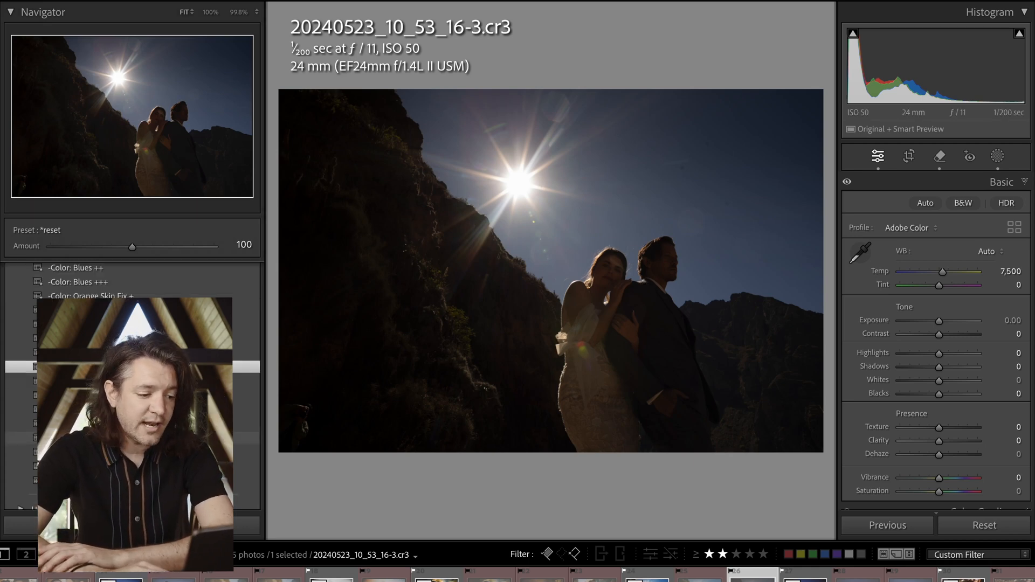
pyautogui.click(132, 453)
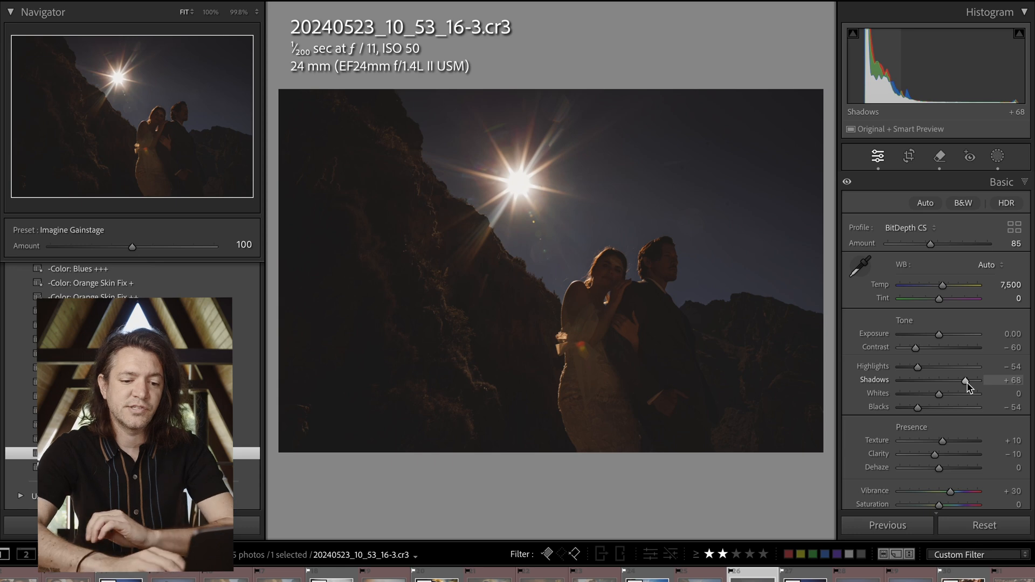
pyautogui.click(939, 335)
pyautogui.moveTo(940, 336); pyautogui.dragTo(958, 344)
pyautogui.click(606, 268)
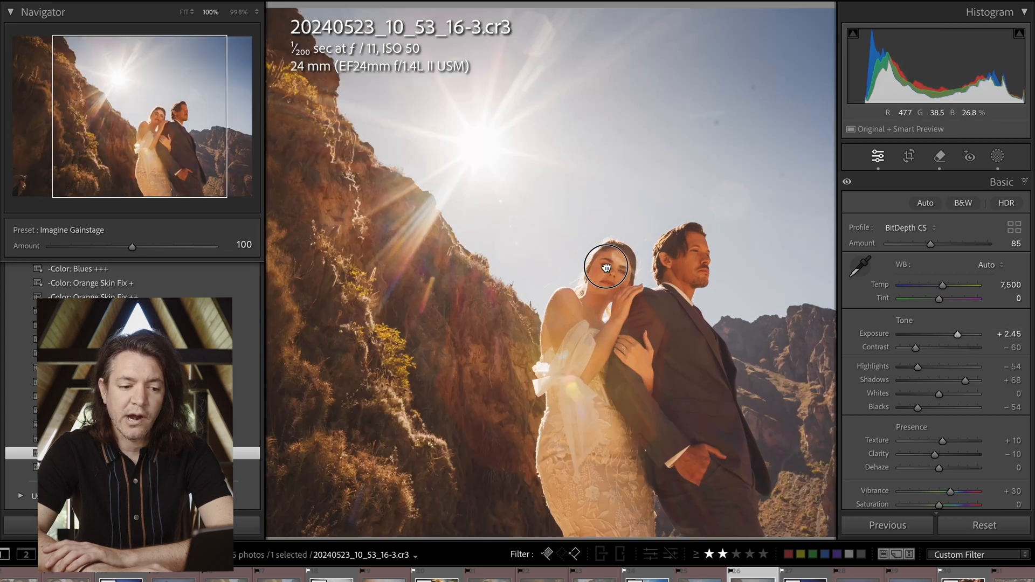
pyautogui.click(626, 322)
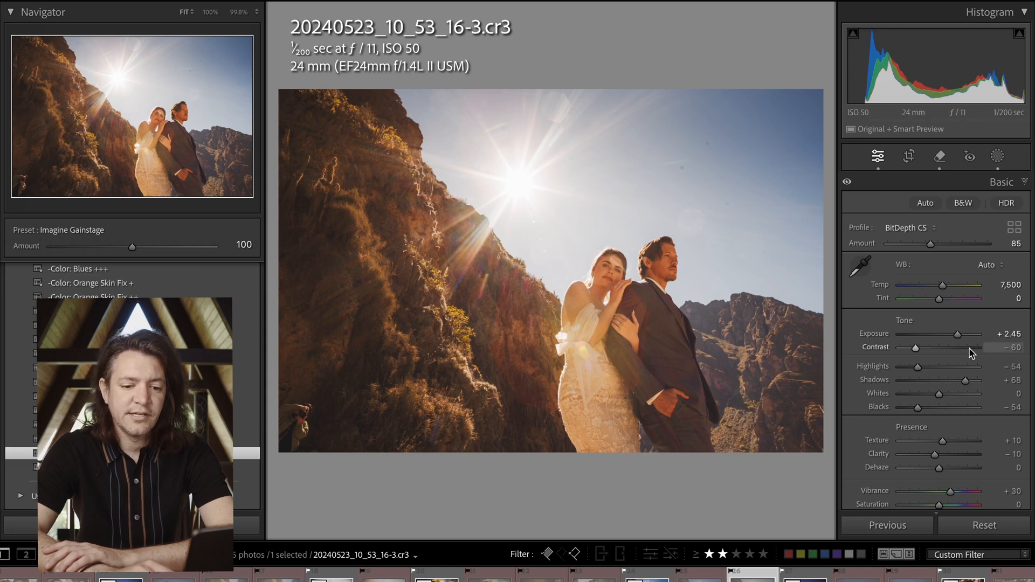
pyautogui.scroll(2, 942, 341)
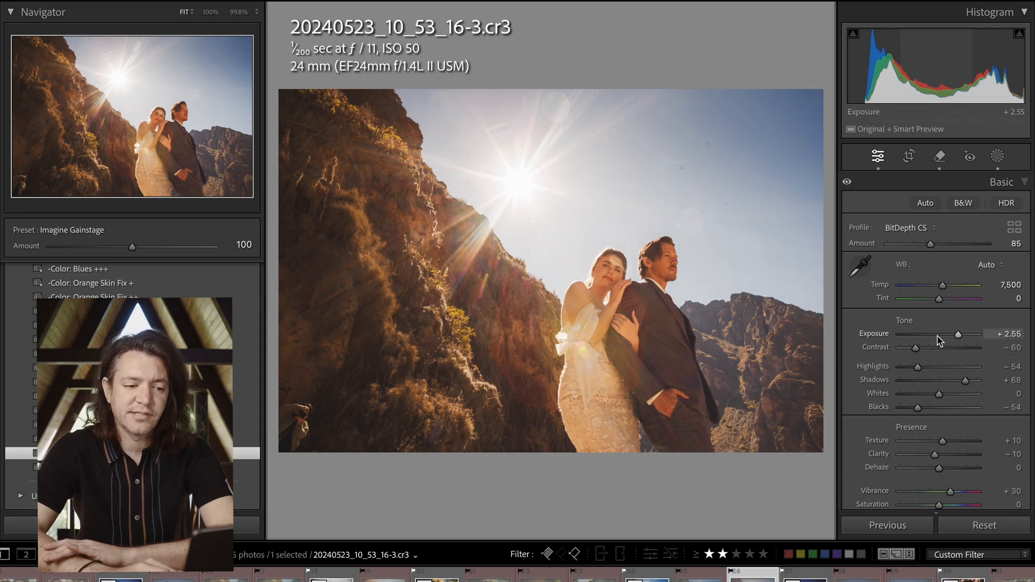
pyautogui.click(512, 166)
pyautogui.click(557, 225)
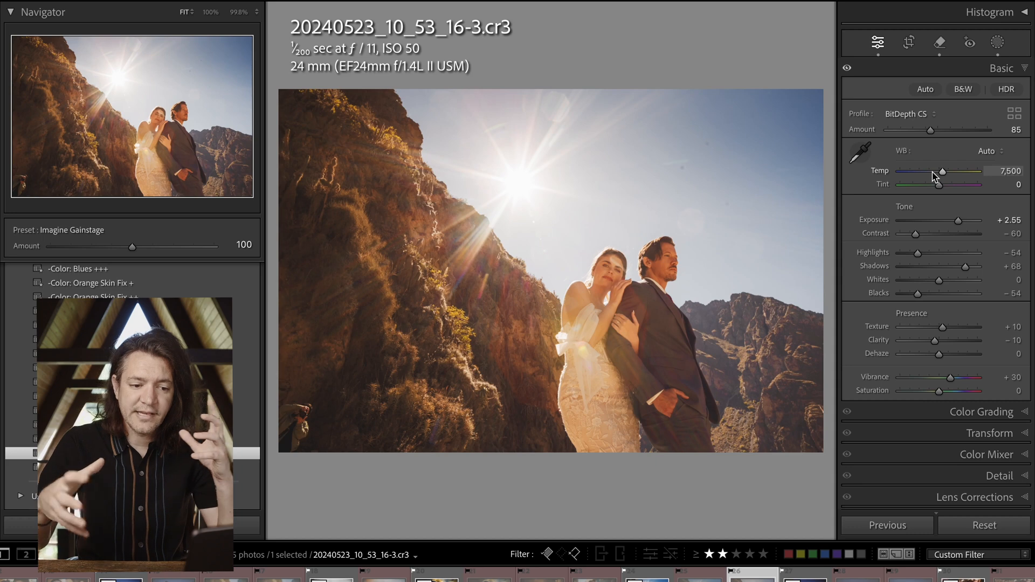
# Set the white balance temperature to 6,050 and tint to −10, judge the photo with the interface dimmed, and raise exposure to +2.65
pyautogui.moveTo(933, 172); pyautogui.dragTo(932, 174)
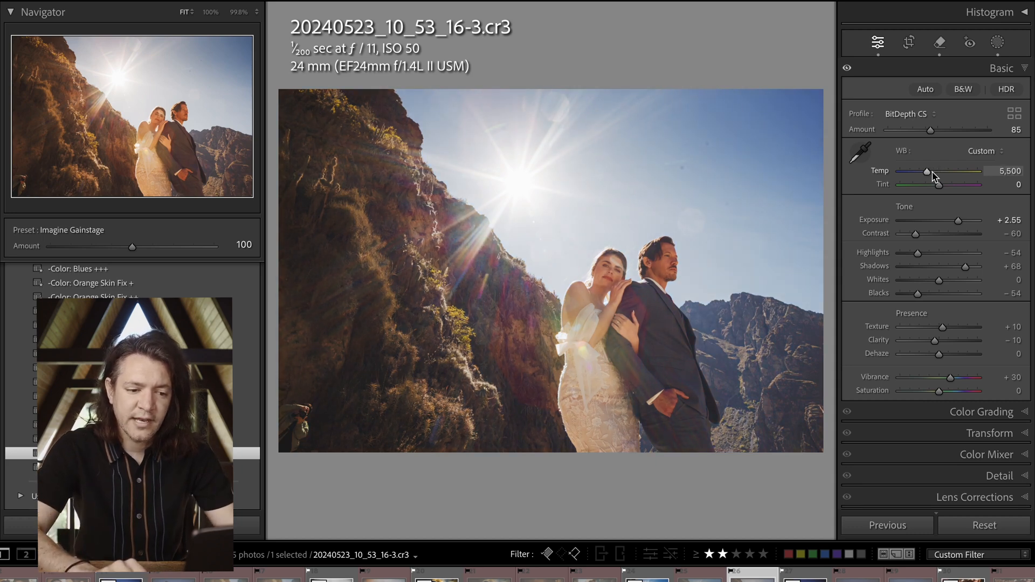
pyautogui.click(615, 278)
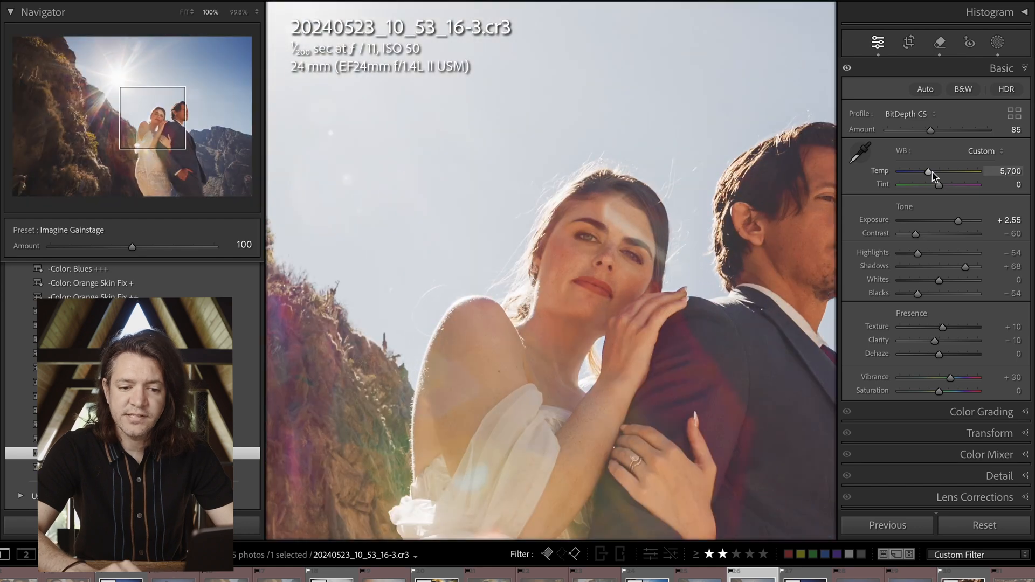
pyautogui.click(515, 282)
pyautogui.moveTo(519, 285); pyautogui.dragTo(746, 352)
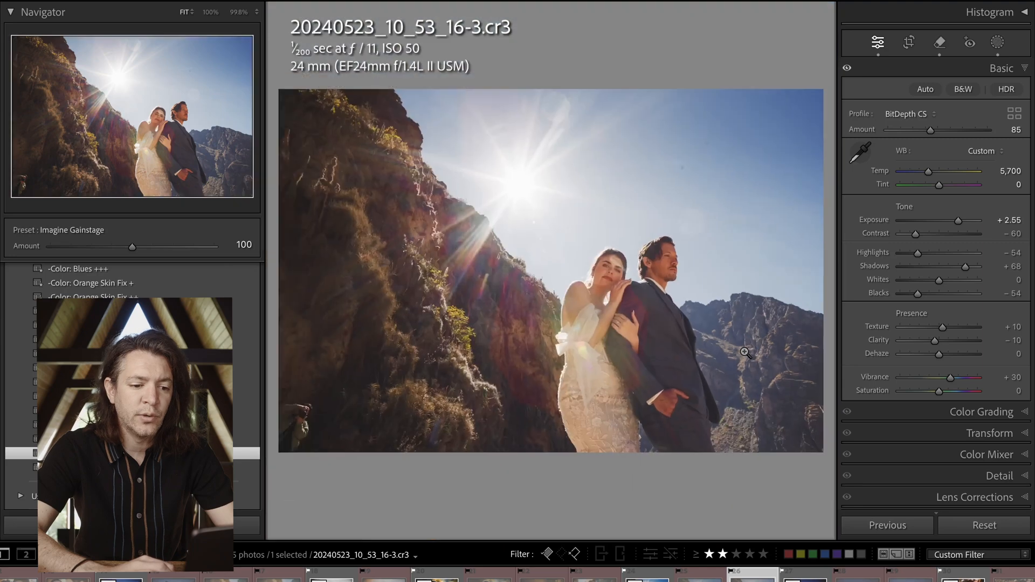
pyautogui.click(608, 269)
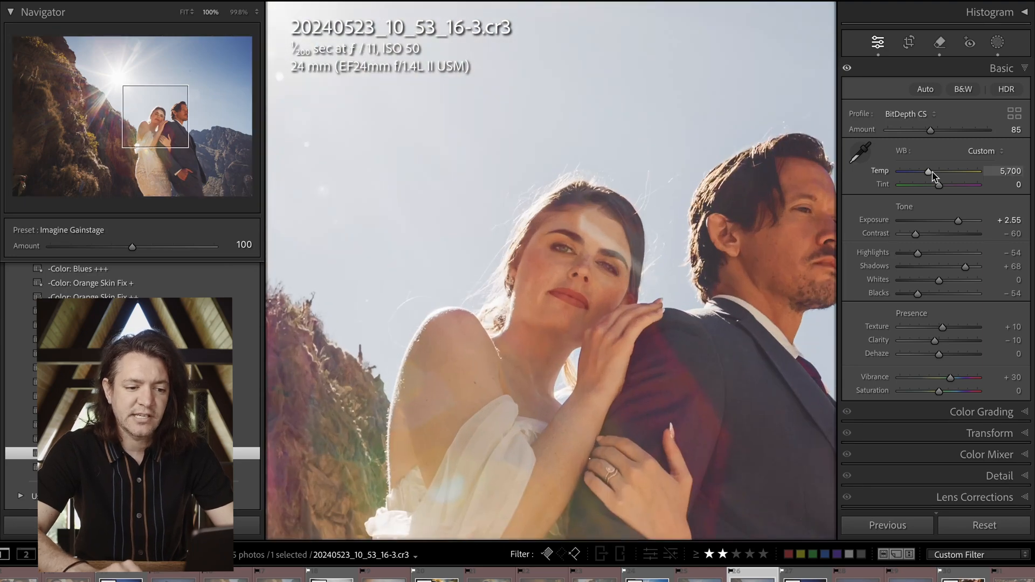
pyautogui.press('l')
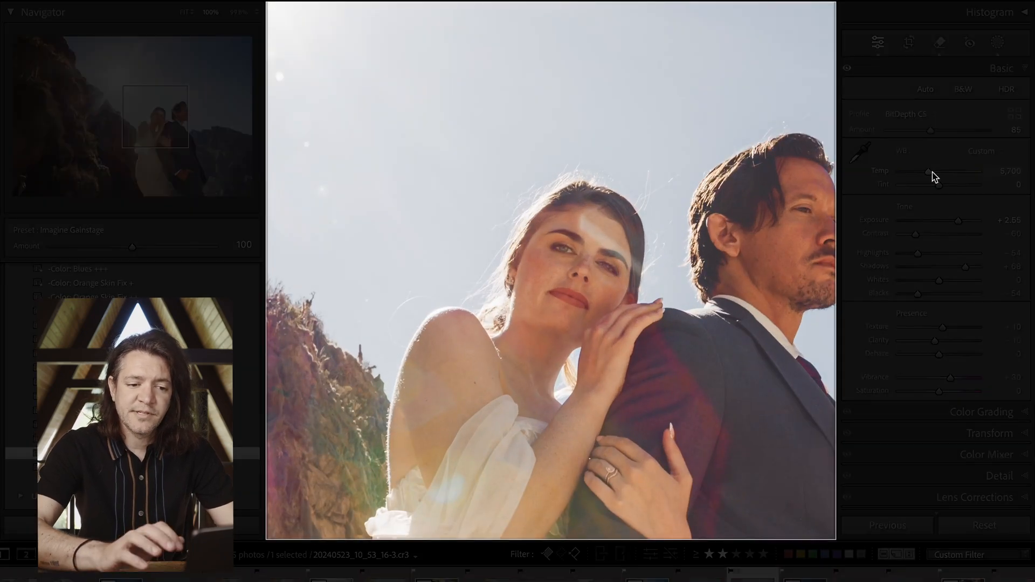
pyautogui.click(594, 239)
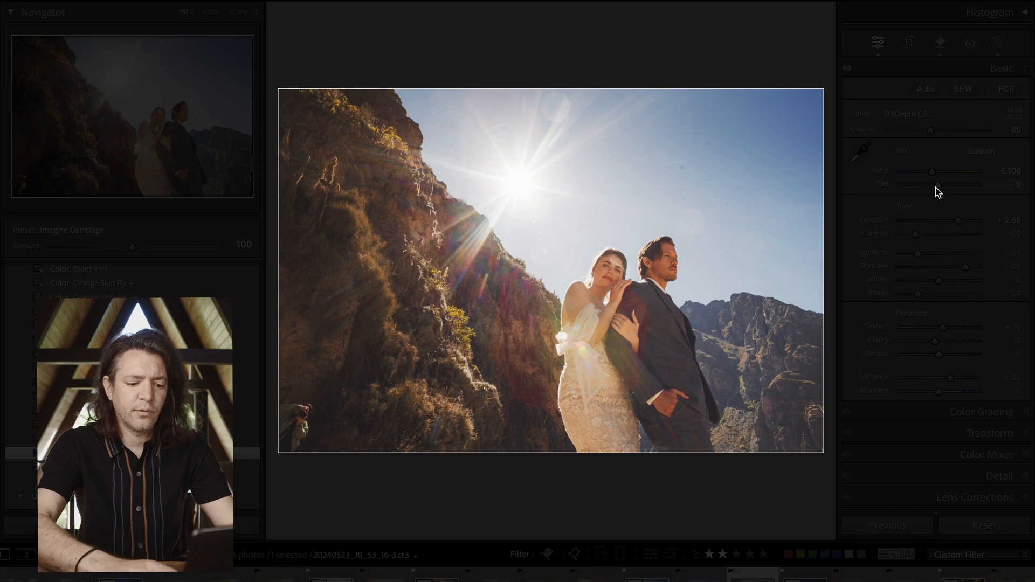
pyautogui.moveTo(937, 186); pyautogui.dragTo(933, 172)
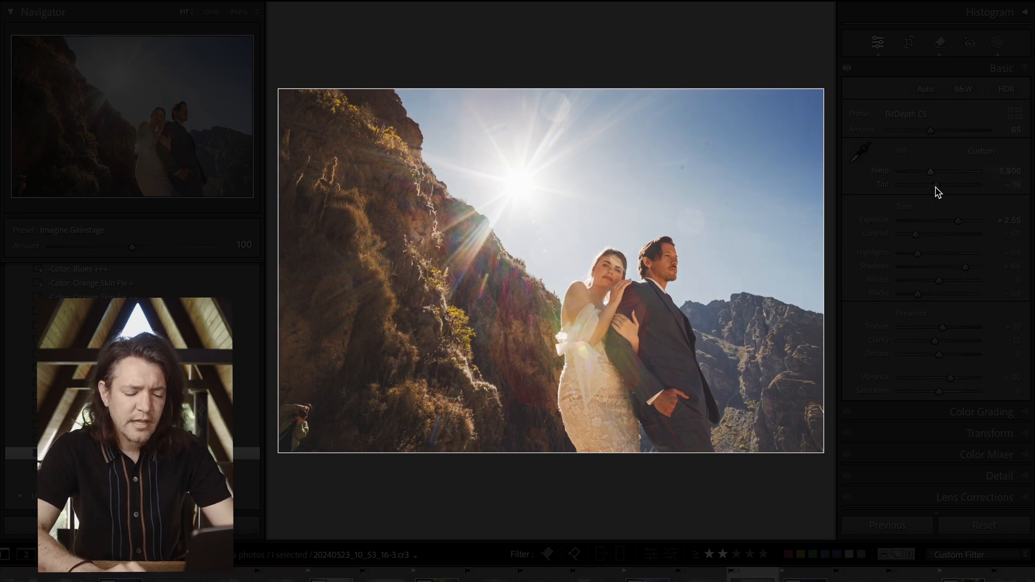
pyautogui.press('Down')
pyautogui.press('Down')
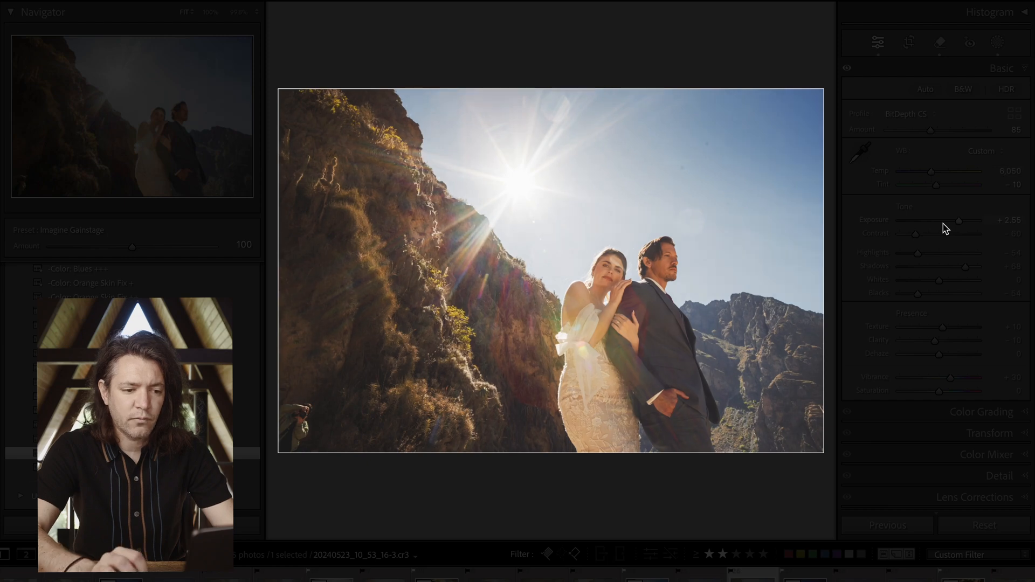
pyautogui.press('l')
pyautogui.press('l')
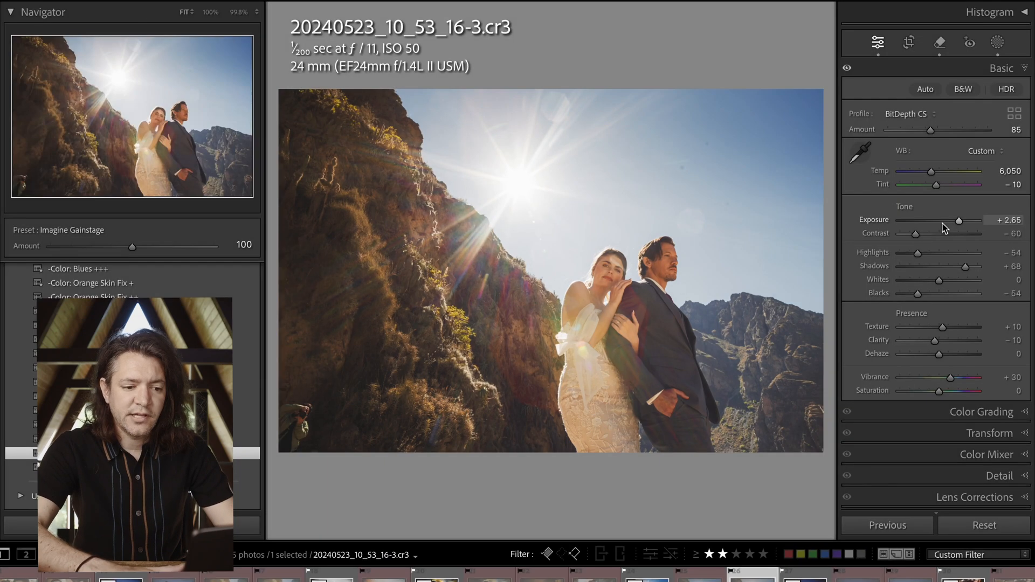
# Delete all existing masks from the photo
pyautogui.press('m')
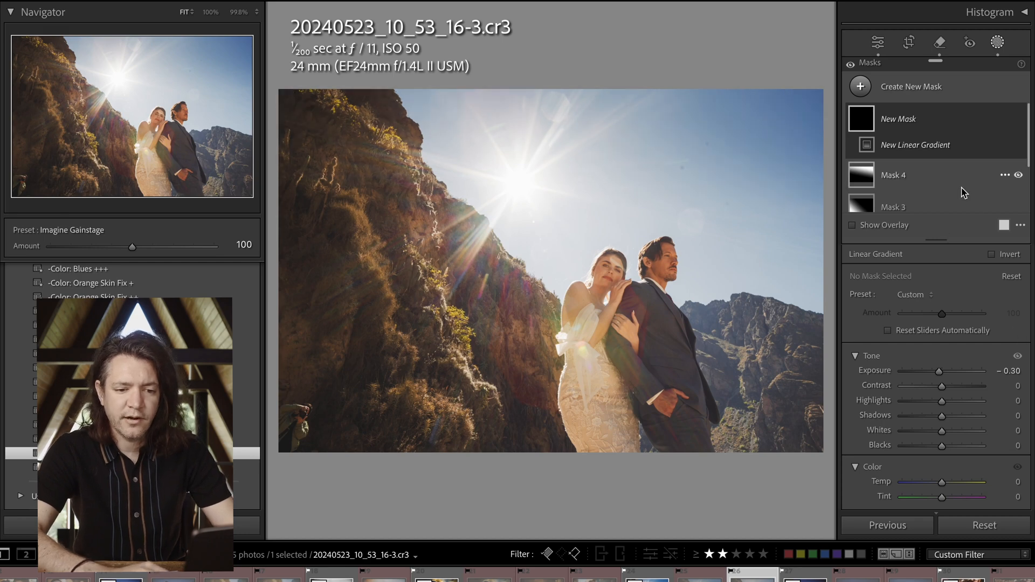
pyautogui.scroll(-3, 976, 211)
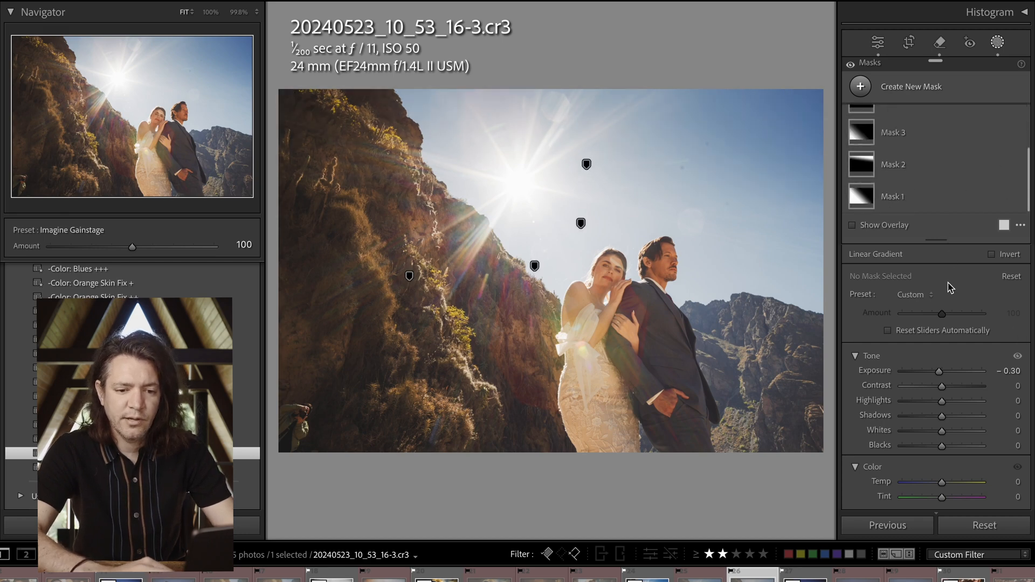
pyautogui.scroll(-10, 947, 294)
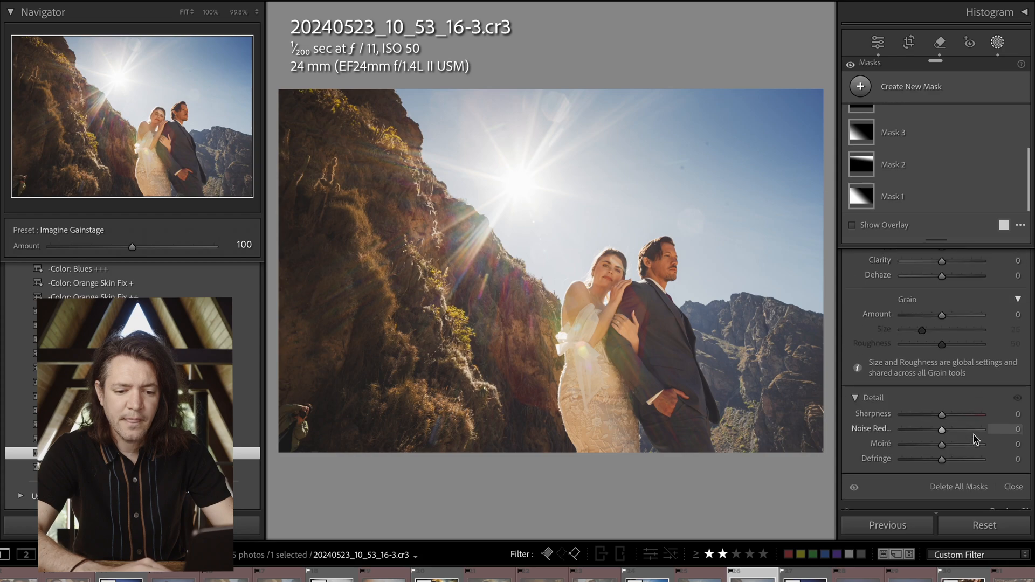
pyautogui.click(963, 487)
# Add three Burn (Darken) linear gradients at −0.30 exposure: from the sun toward the couple, up from the lower edge, and inward from the upper-right sky
pyautogui.press('m')
pyautogui.moveTo(525, 187)
pyautogui.mouseDown()
pyautogui.moveTo(673, 280)
pyautogui.moveTo(671, 334)
pyautogui.mouseUp()
pyautogui.moveTo(599, 467); pyautogui.dragTo(606, 242)
pyautogui.moveTo(748, 75); pyautogui.dragTo(547, 364)
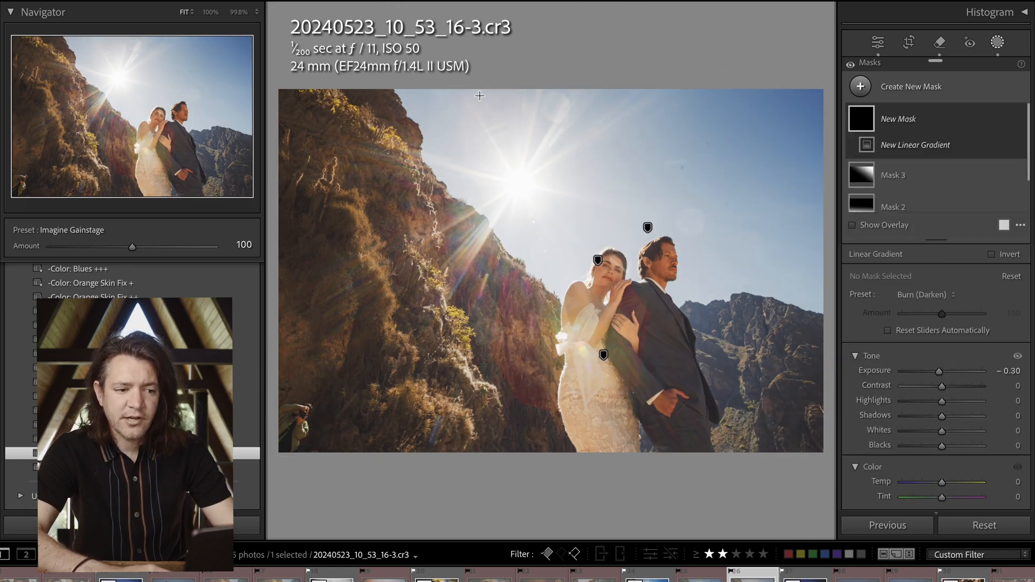
# Add two Burn (Darken) linear gradients at −0.30 exposure: from the upper-left cliff edge toward the couple, and from the lower cliff up toward the sky
pyautogui.moveTo(418, 84); pyautogui.dragTo(593, 278)
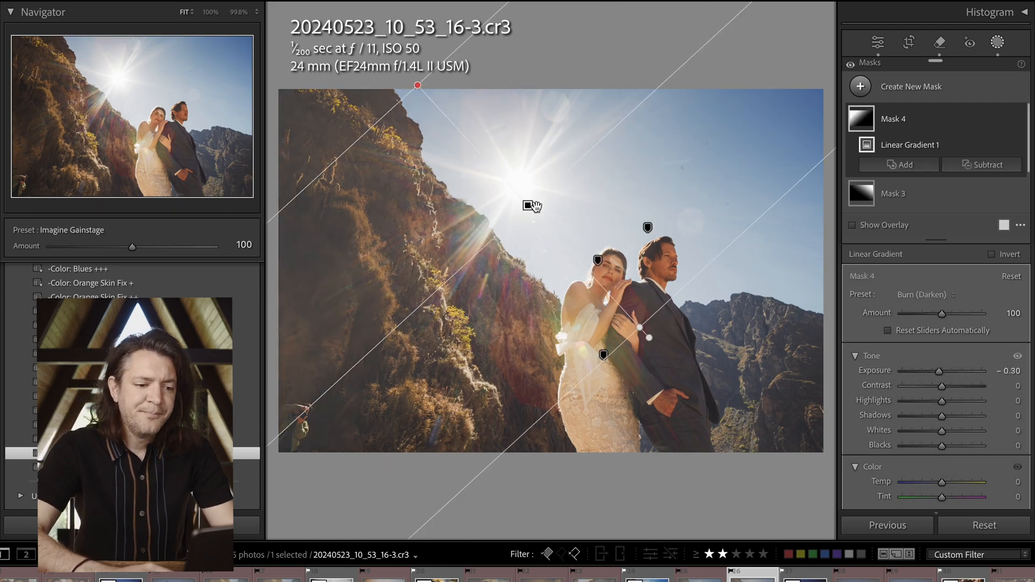
pyautogui.moveTo(531, 205); pyautogui.dragTo(548, 253)
pyautogui.moveTo(505, 297); pyautogui.dragTo(569, 262)
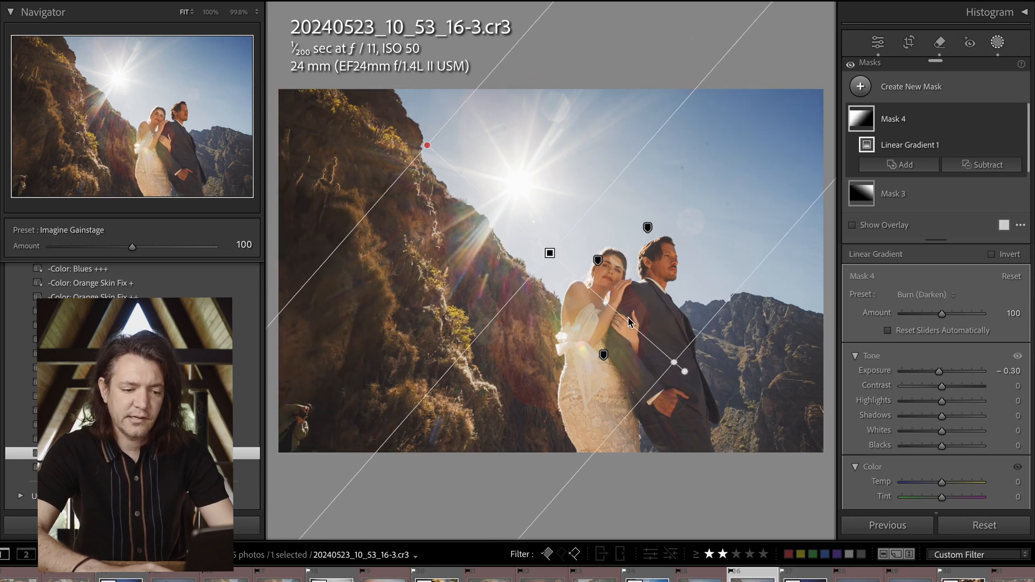
pyautogui.press('m')
pyautogui.moveTo(467, 434); pyautogui.dragTo(574, 217)
pyautogui.press('m')
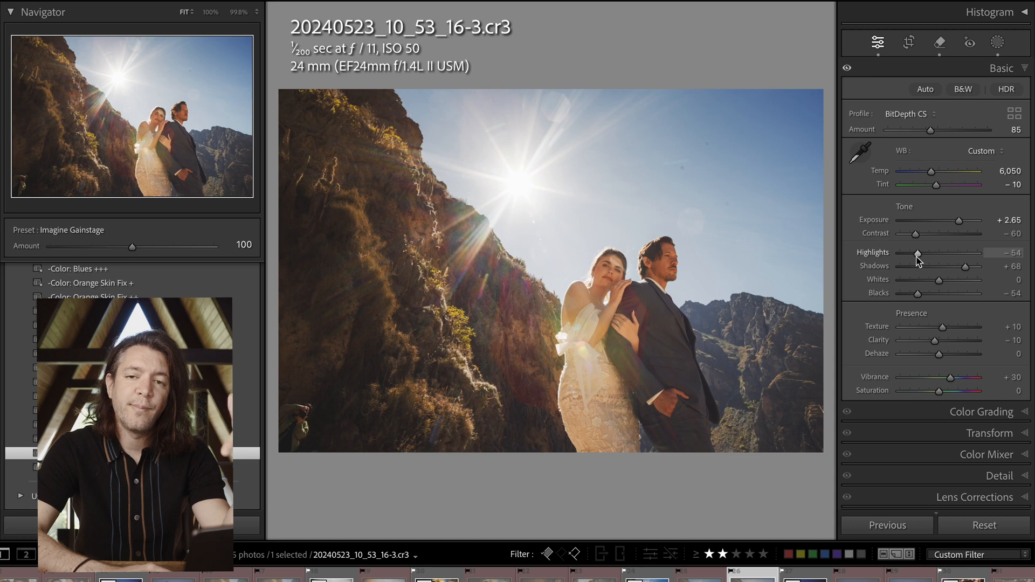
# Set the photo's overall highlights to −100, exposure to +2.75 and white balance temperature to 5,650
pyautogui.moveTo(918, 259); pyautogui.dragTo(882, 256)
pyautogui.press('Up')
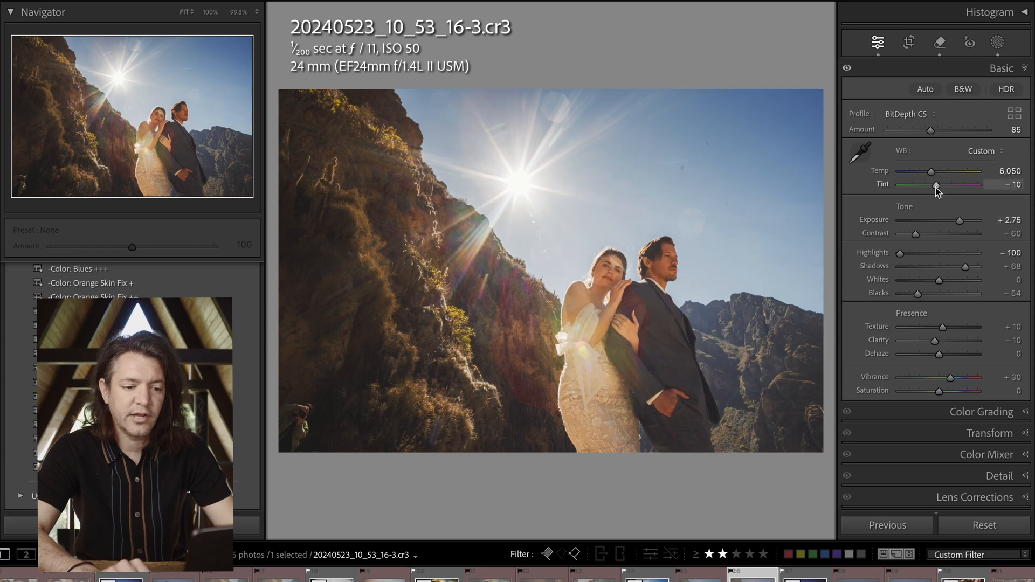
pyautogui.moveTo(931, 172); pyautogui.dragTo(934, 186)
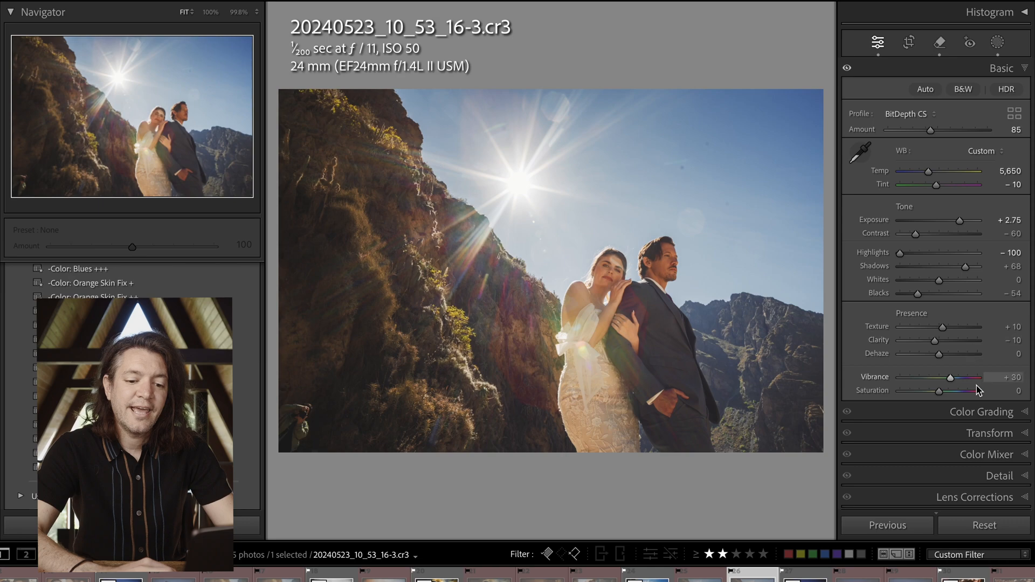
# Color grade the shadows from blue to teal and strengthen the orange tint in the midtones, checking the photo with the interface dimmed
pyautogui.click(982, 412)
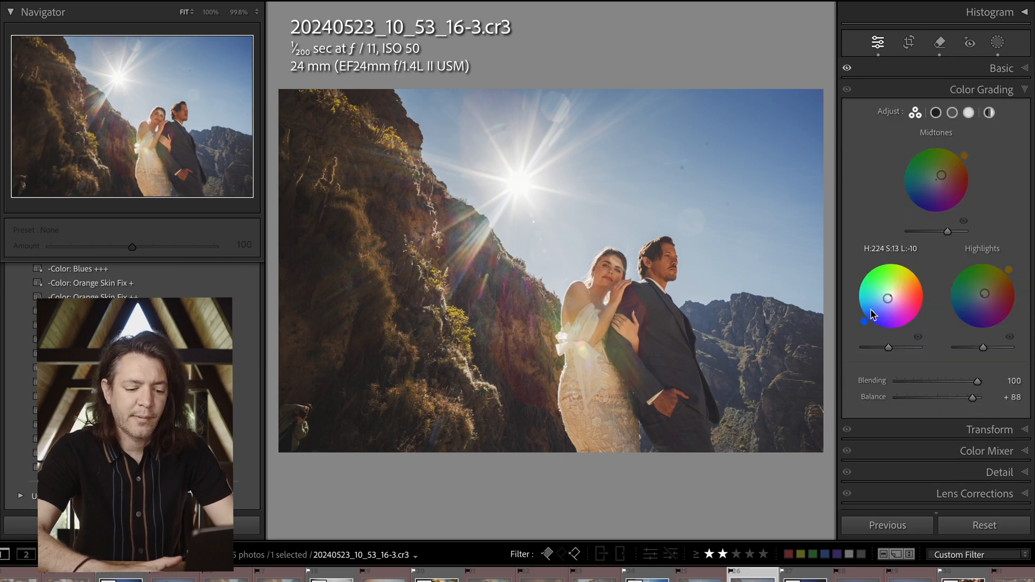
pyautogui.press('l')
pyautogui.moveTo(853, 298)
pyautogui.mouseDown()
pyautogui.moveTo(861, 276)
pyautogui.moveTo(855, 290)
pyautogui.mouseUp()
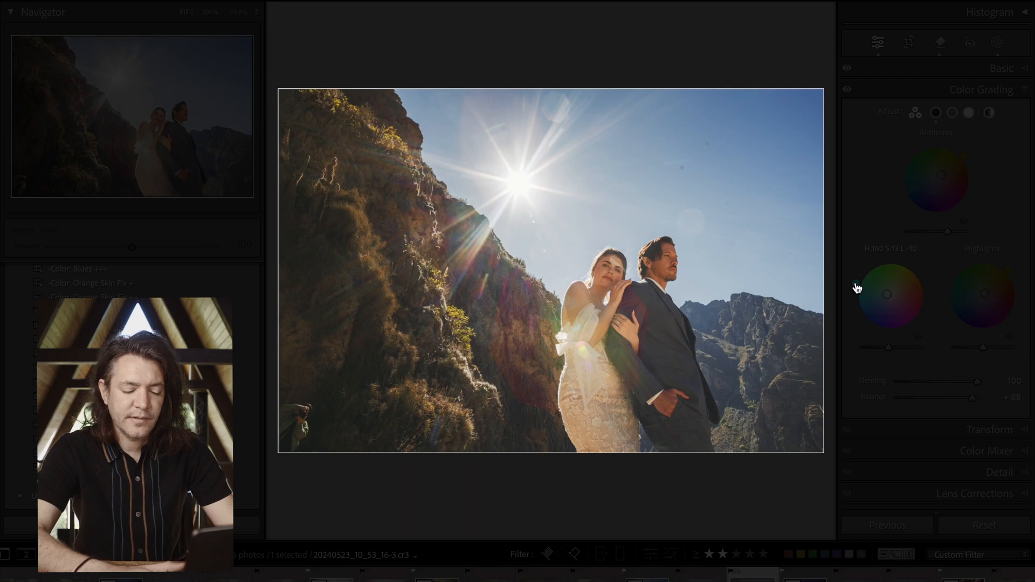
pyautogui.press('l')
pyautogui.press('l')
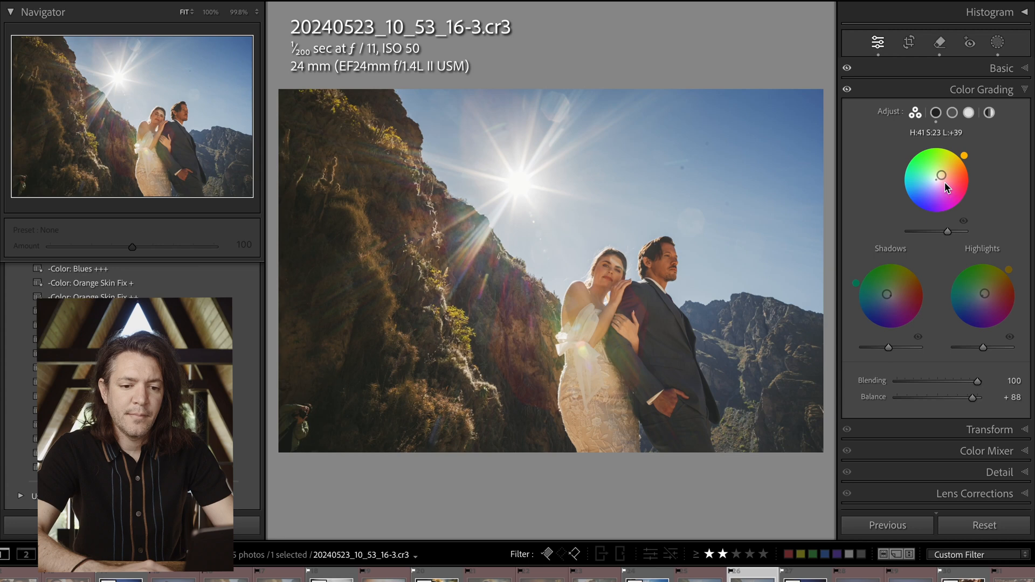
pyautogui.moveTo(941, 176); pyautogui.dragTo(951, 167)
pyautogui.moveTo(858, 288)
pyautogui.mouseDown()
pyautogui.moveTo(864, 321)
pyautogui.moveTo(854, 300)
pyautogui.mouseUp()
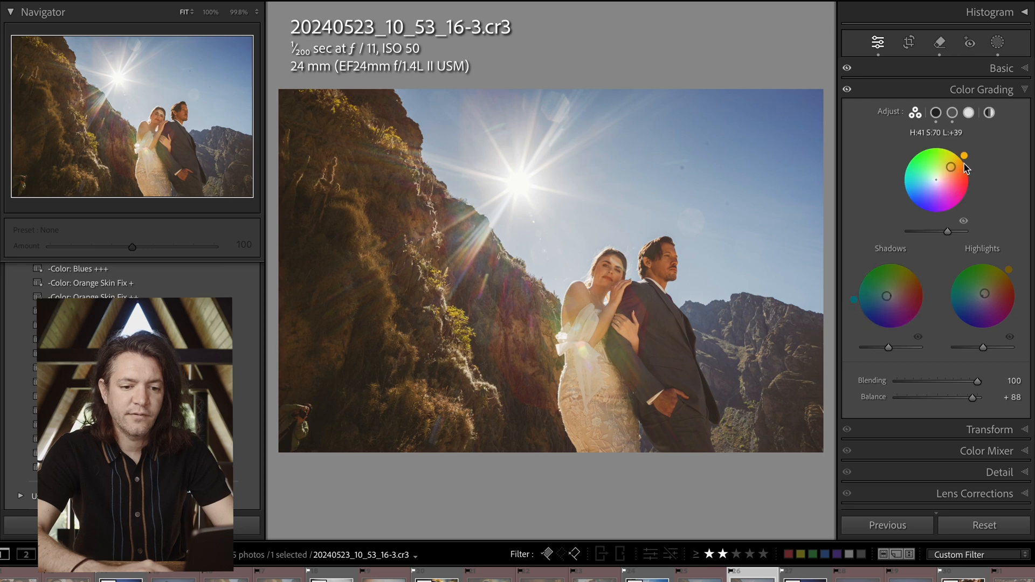
# Add a Burn (Darken) linear gradient at −0.30 exposure from the sun's height down over the couple, and exclude the subject from the mask
pyautogui.hotkey('shift', 'w')
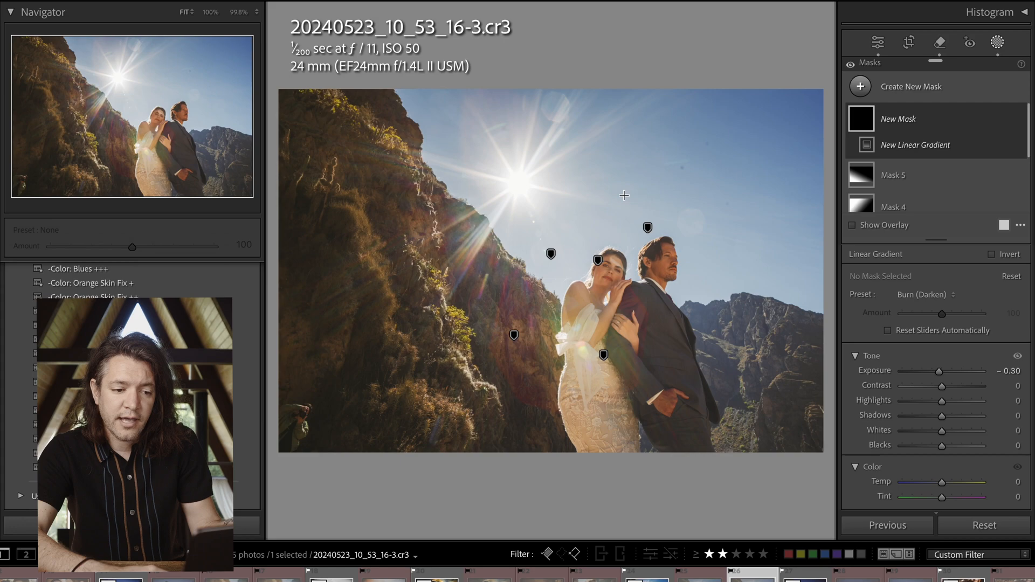
pyautogui.moveTo(625, 186); pyautogui.dragTo(628, 401)
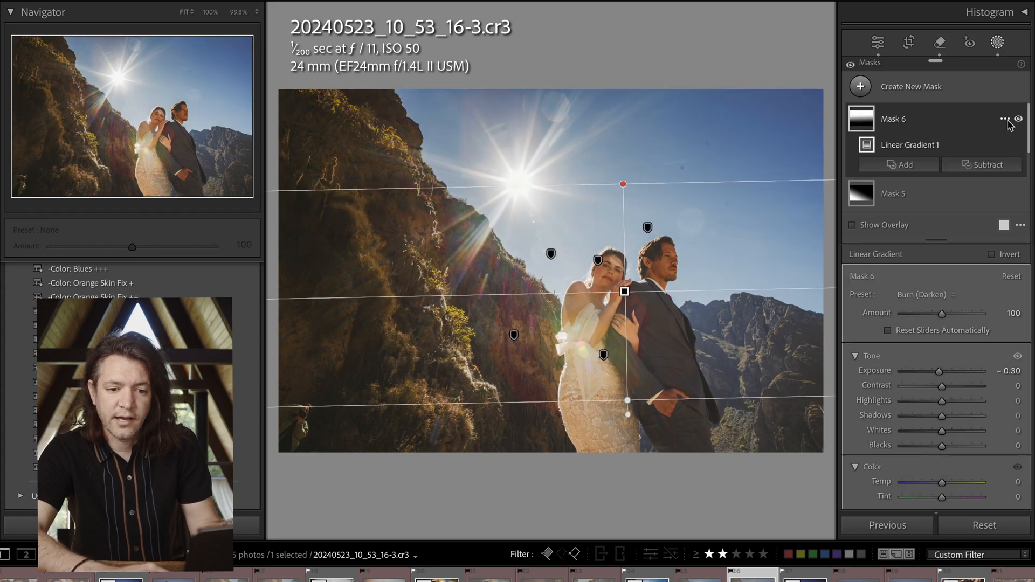
pyautogui.click(1005, 119)
pyautogui.moveTo(966, 192)
pyautogui.click(853, 193)
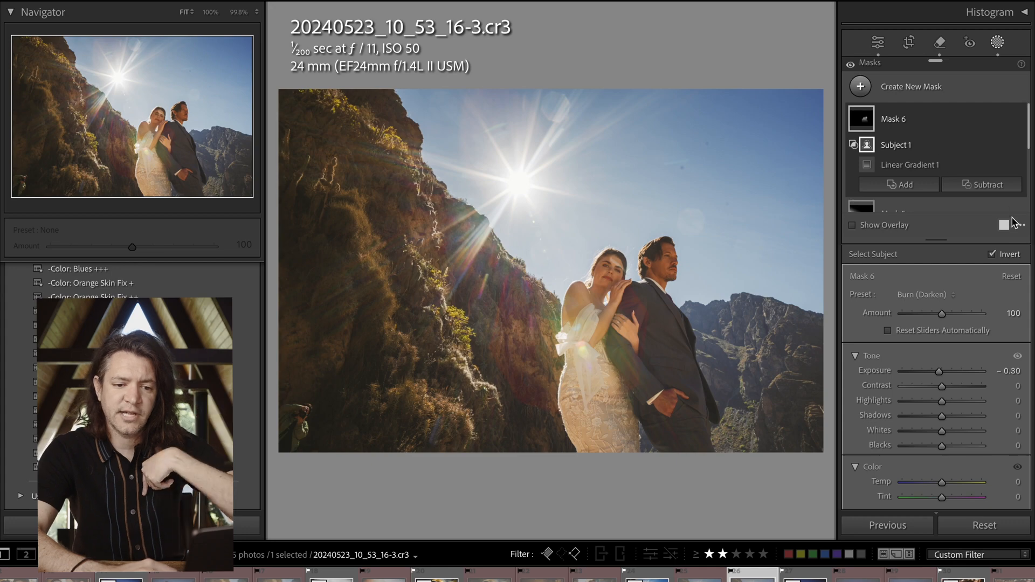
pyautogui.click(1006, 255)
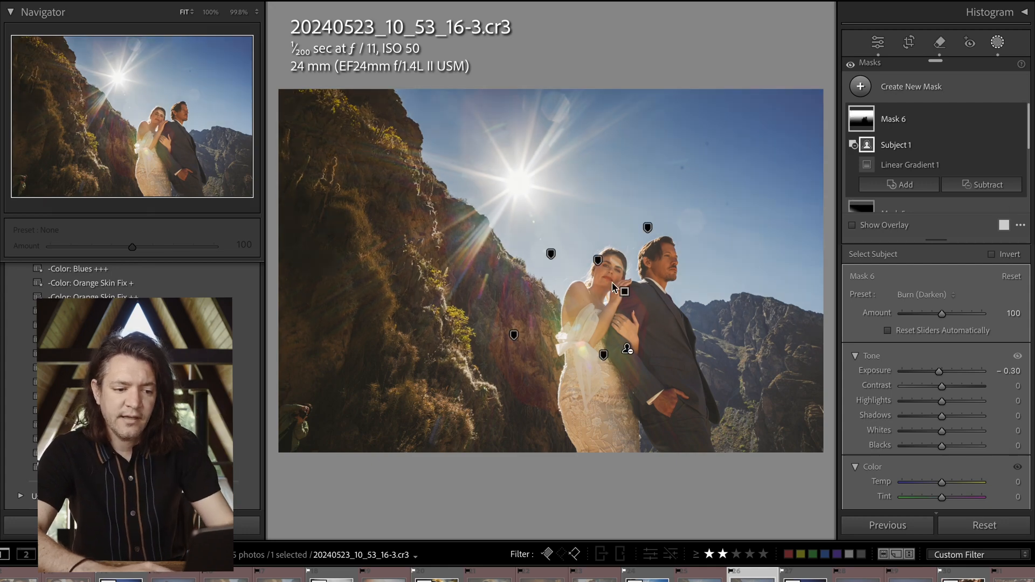
# Move the subject-excluding gradient up so it centers just above the couple's heads, and adjust its lower extent
pyautogui.click(624, 294)
pyautogui.moveTo(625, 293); pyautogui.dragTo(624, 224)
pyautogui.moveTo(632, 350); pyautogui.dragTo(632, 363)
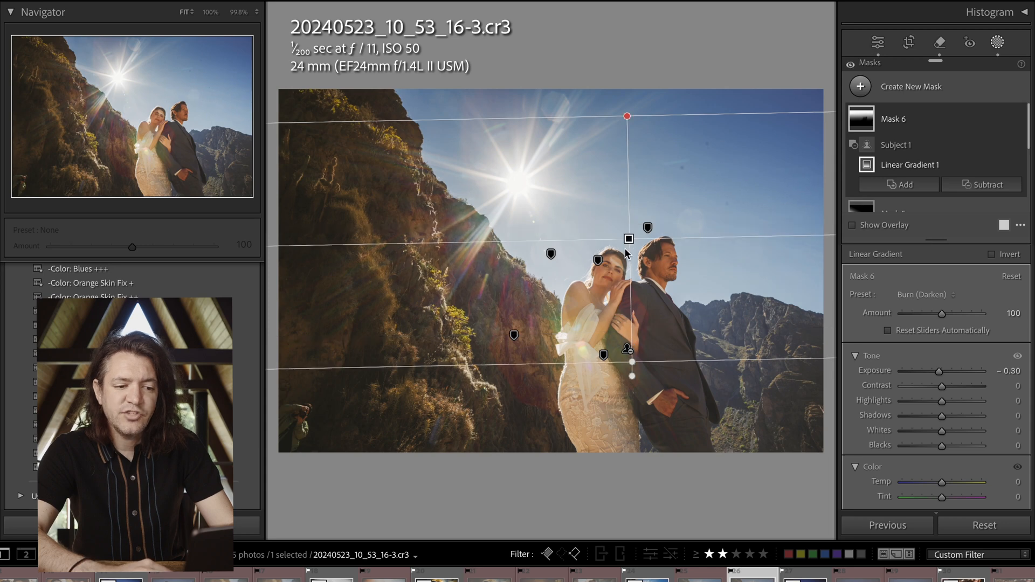
# Duplicate the whole Mask 6 and angle the copy's gradient diagonally from the upper-right sky, centered over the groom's head
pyautogui.rightClick(629, 236)
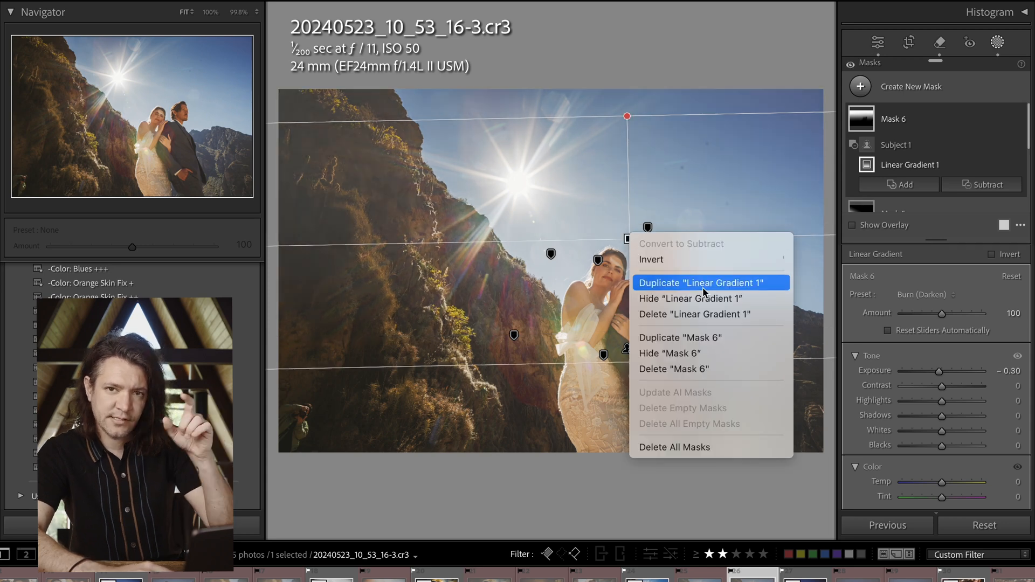
pyautogui.click(730, 338)
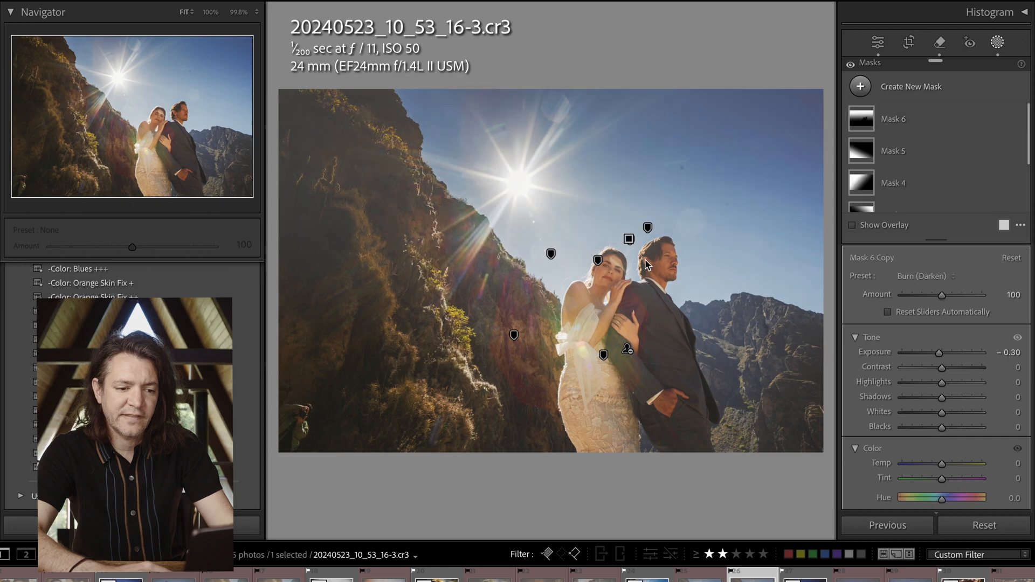
pyautogui.click(629, 239)
pyautogui.moveTo(686, 238); pyautogui.dragTo(681, 275)
pyautogui.moveTo(630, 238)
pyautogui.mouseDown()
pyautogui.moveTo(655, 211)
pyautogui.moveTo(422, 450)
pyautogui.moveTo(381, 538)
pyautogui.moveTo(395, 508)
pyautogui.moveTo(377, 432)
pyautogui.moveTo(328, 481)
pyautogui.moveTo(597, 146)
pyautogui.moveTo(612, 192)
pyautogui.moveTo(655, 224)
pyautogui.moveTo(641, 251)
pyautogui.mouseUp()
pyautogui.moveTo(667, 249); pyautogui.dragTo(666, 250)
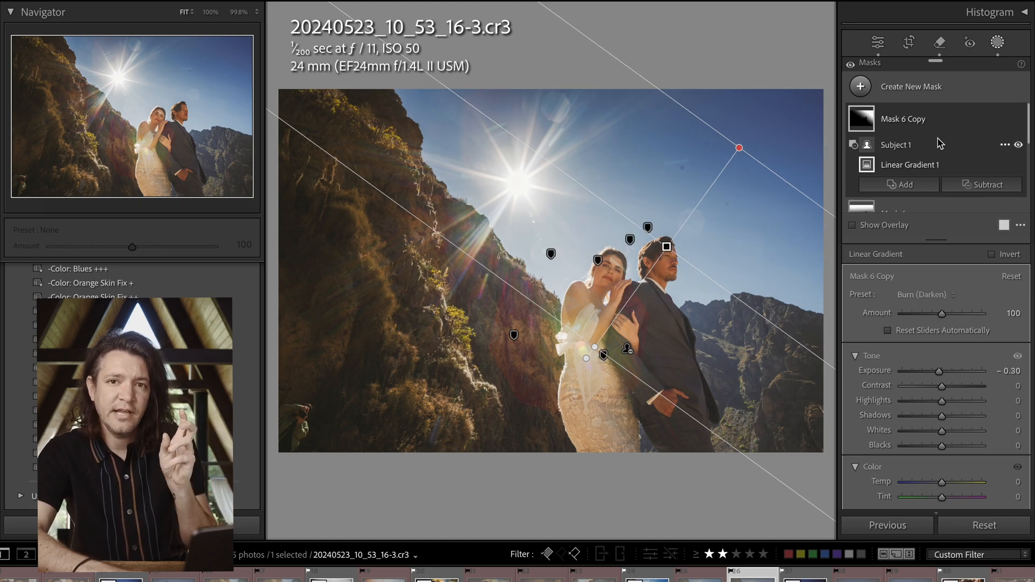
pyautogui.press('m')
pyautogui.press('m')
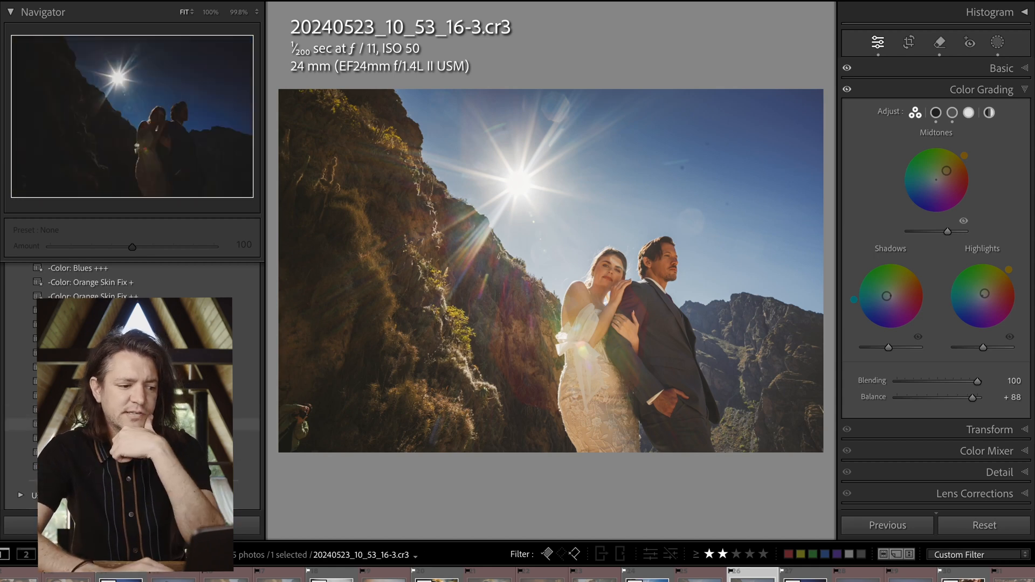
# Compare the current edit with the earlier masked version of the photo in the edit history, returning to the current edit
pyautogui.scroll(-8, 129, 351)
pyautogui.scroll(-8, 129, 378)
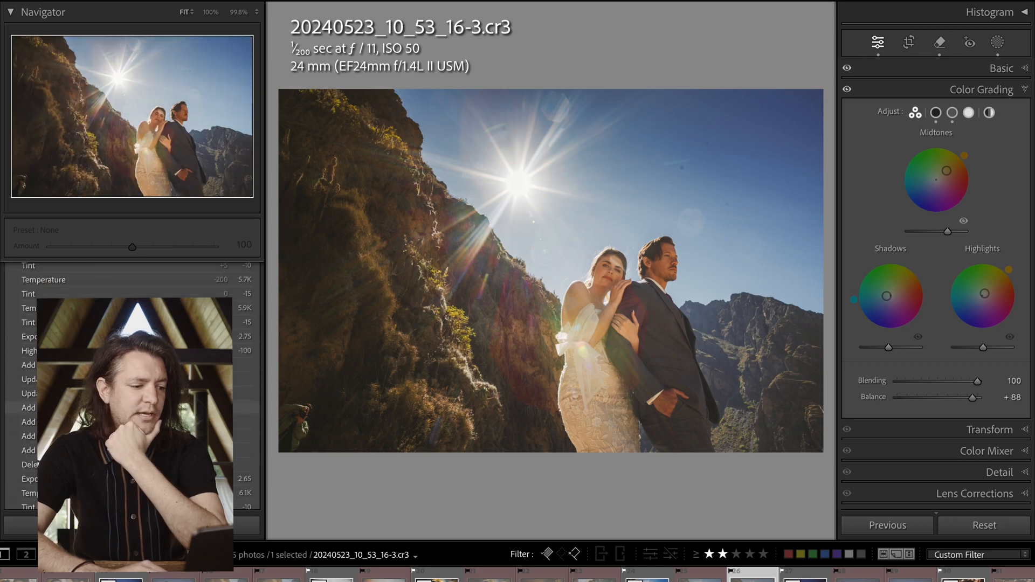
pyautogui.scroll(-8, 129, 342)
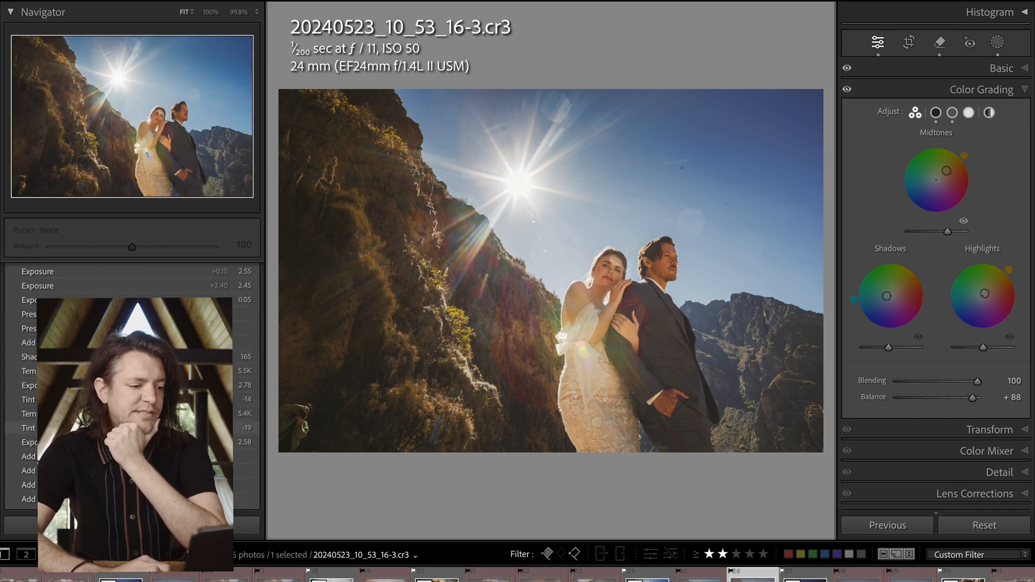
pyautogui.click(132, 343)
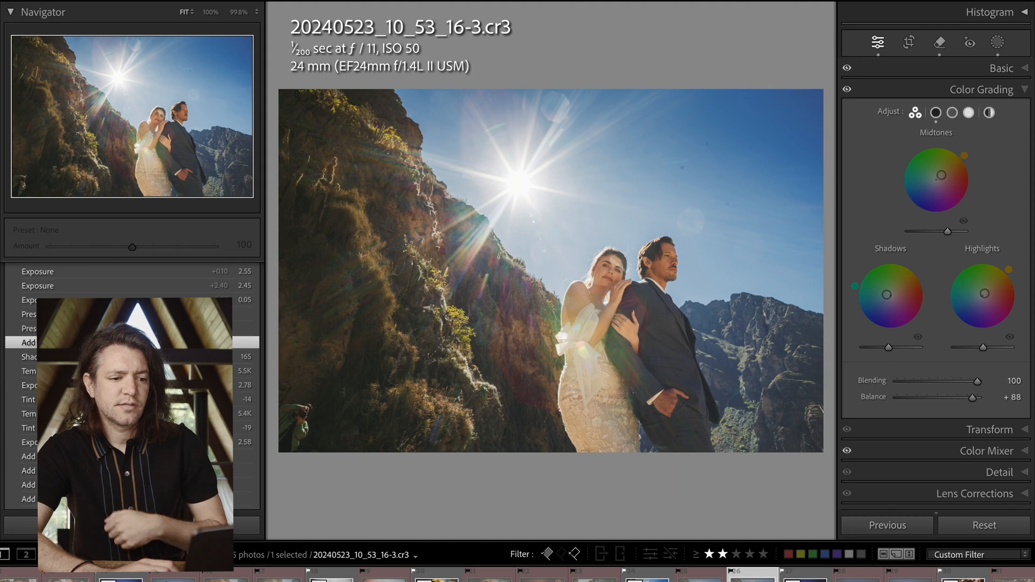
pyautogui.hotkey('ctrl', 'z')
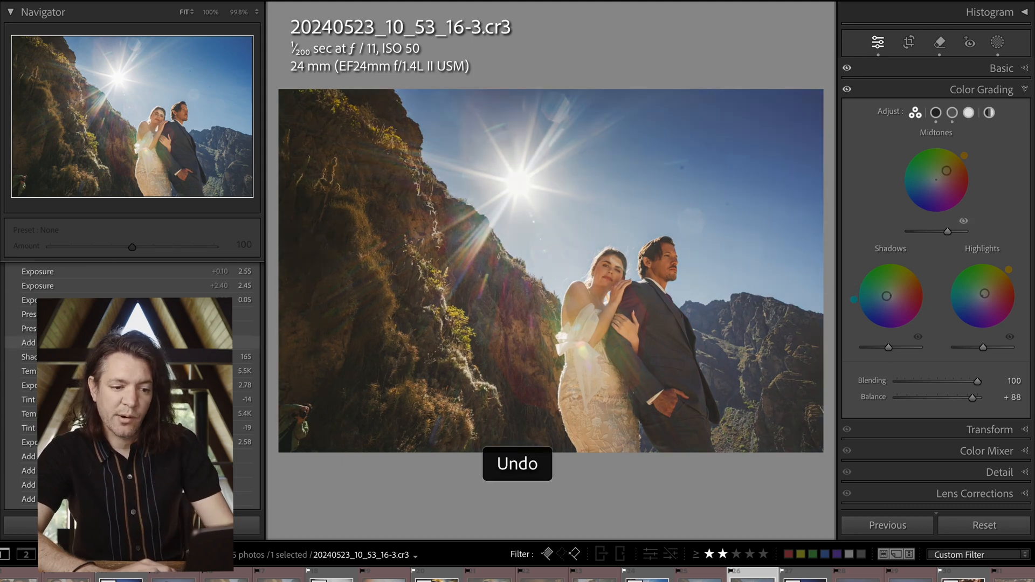
pyautogui.click(132, 343)
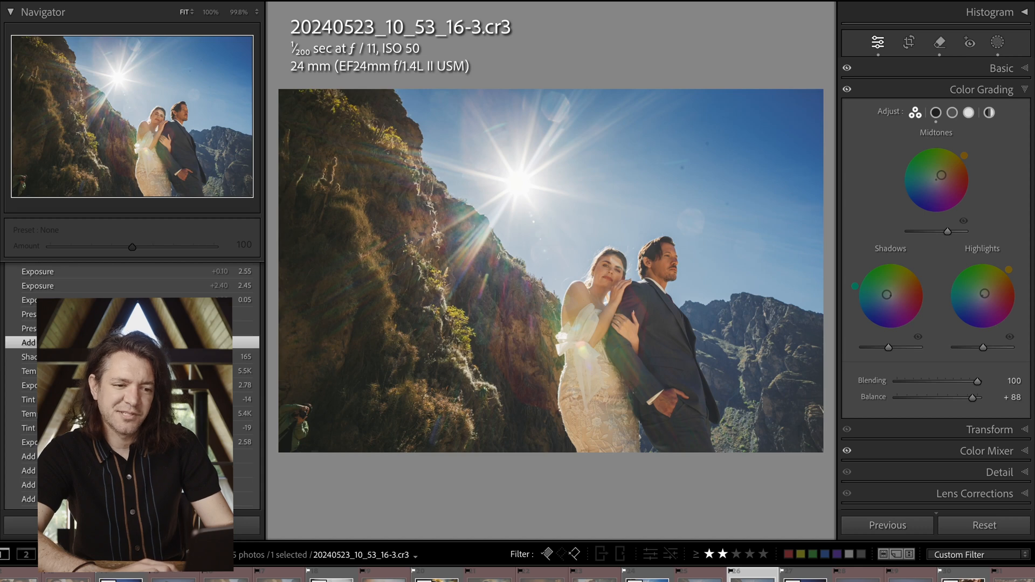
pyautogui.hotkey('ctrl', 'z')
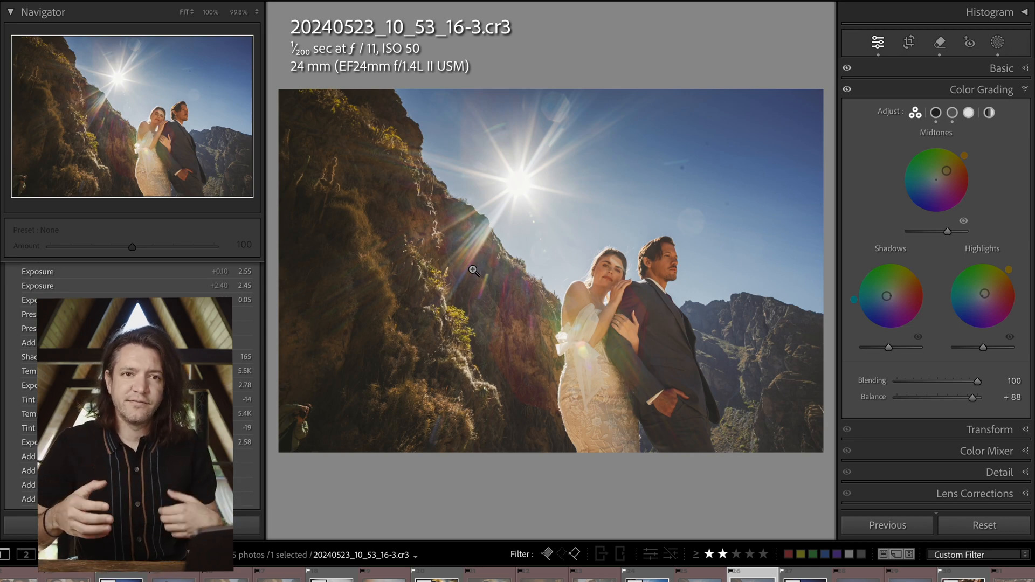
# Compare the edited photo with the unedited original in the before and after views
pyautogui.press('\\')
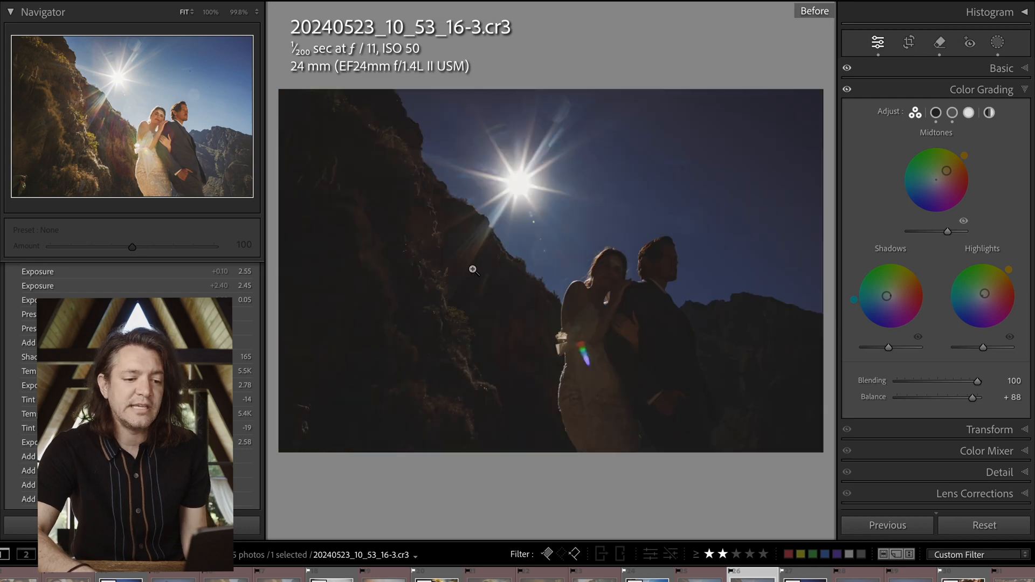
pyautogui.press('\\')
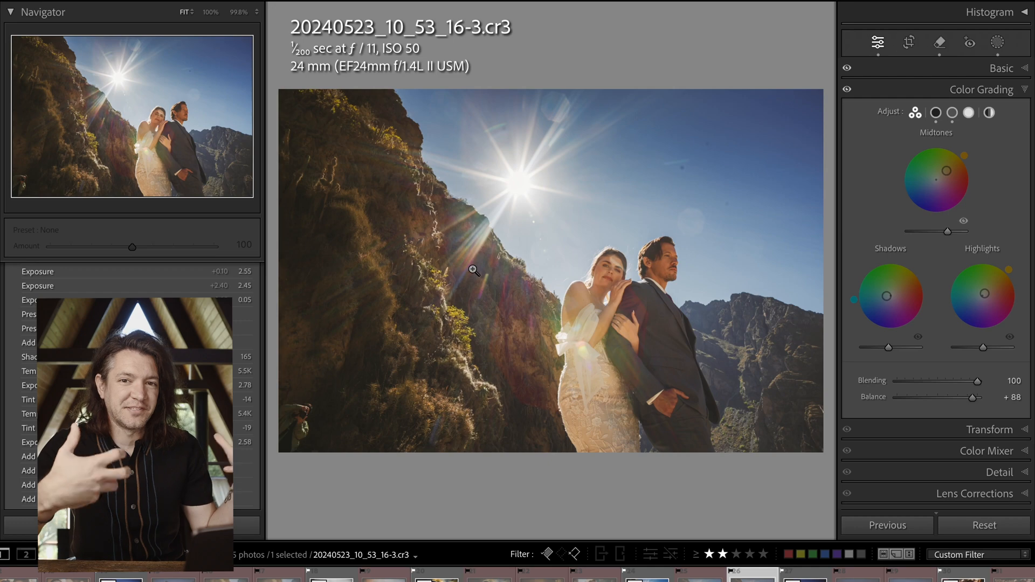
pyautogui.press('\\')
pyautogui.press('\\')
pyautogui.press('\\')
pyautogui.press('\\')
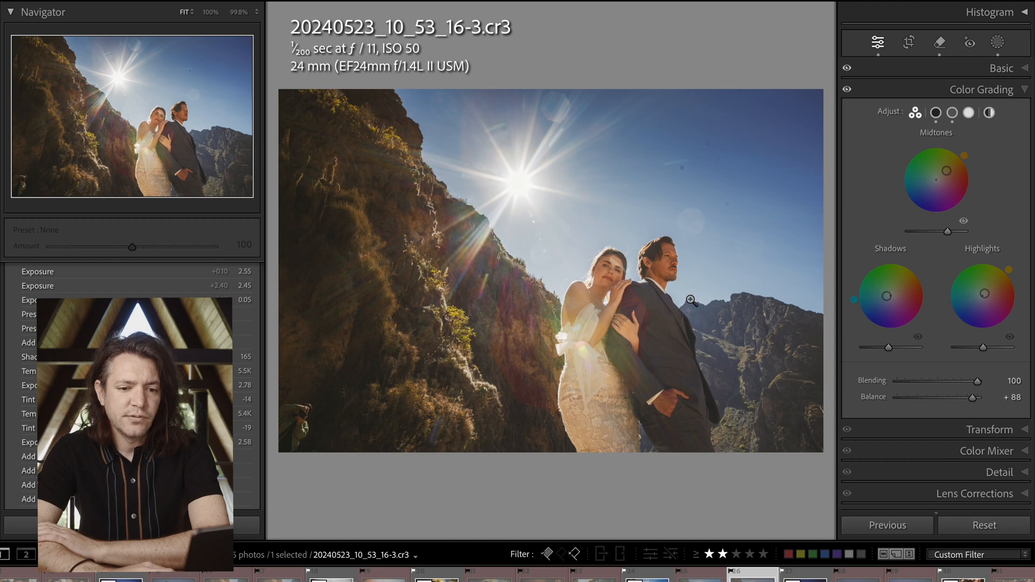
# Delete all masks to view the photo without them and undo the deletion, repeating the comparison twice
pyautogui.click(998, 42)
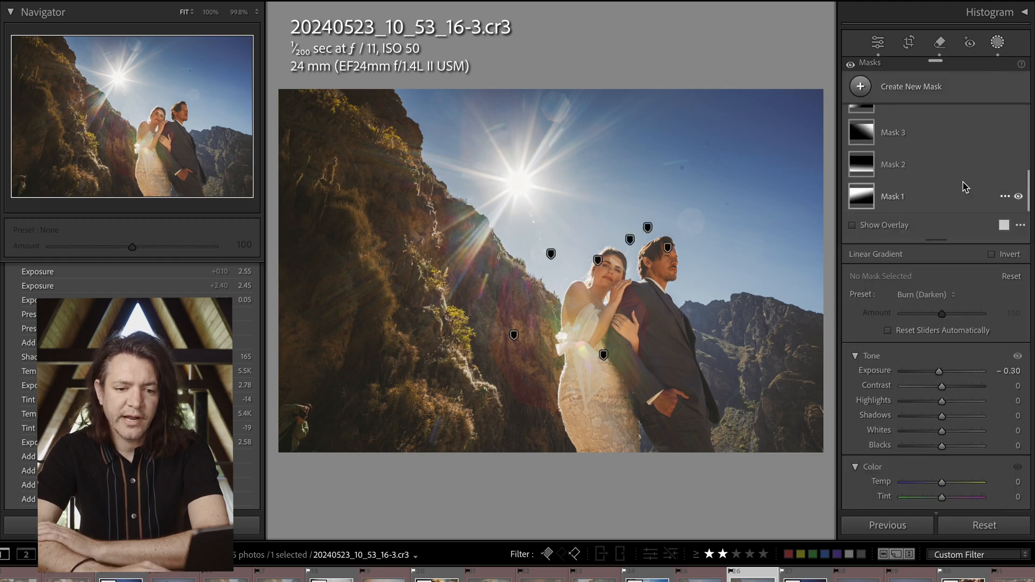
pyautogui.scroll(-10, 964, 377)
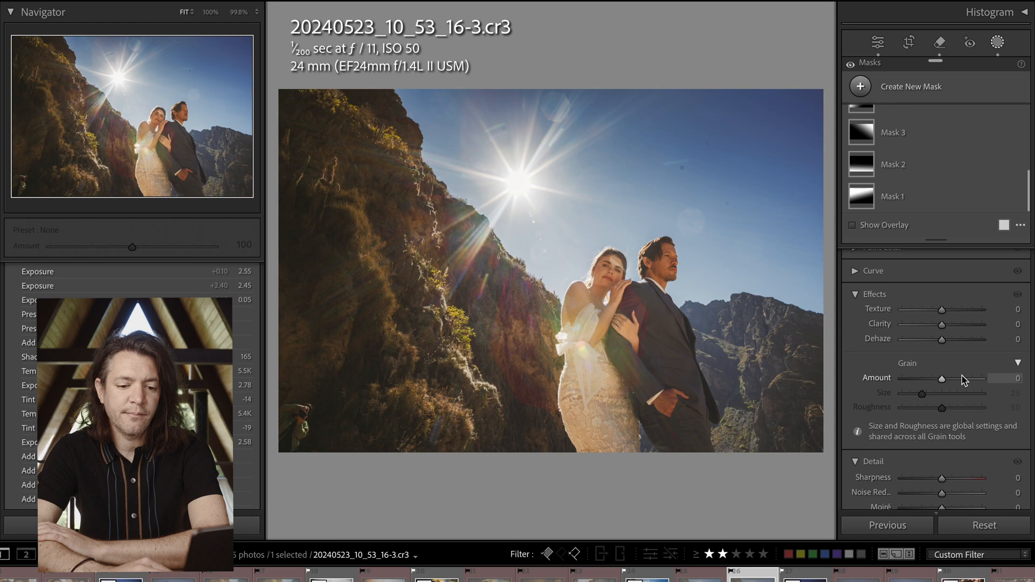
pyautogui.scroll(-5, 963, 377)
pyautogui.click(964, 362)
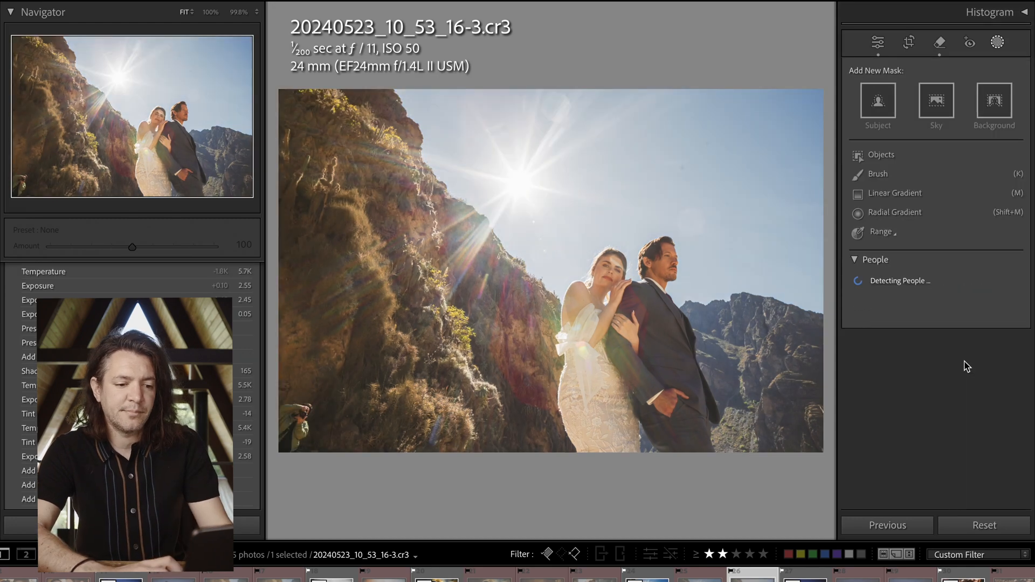
pyautogui.hotkey('ctrl', 'z')
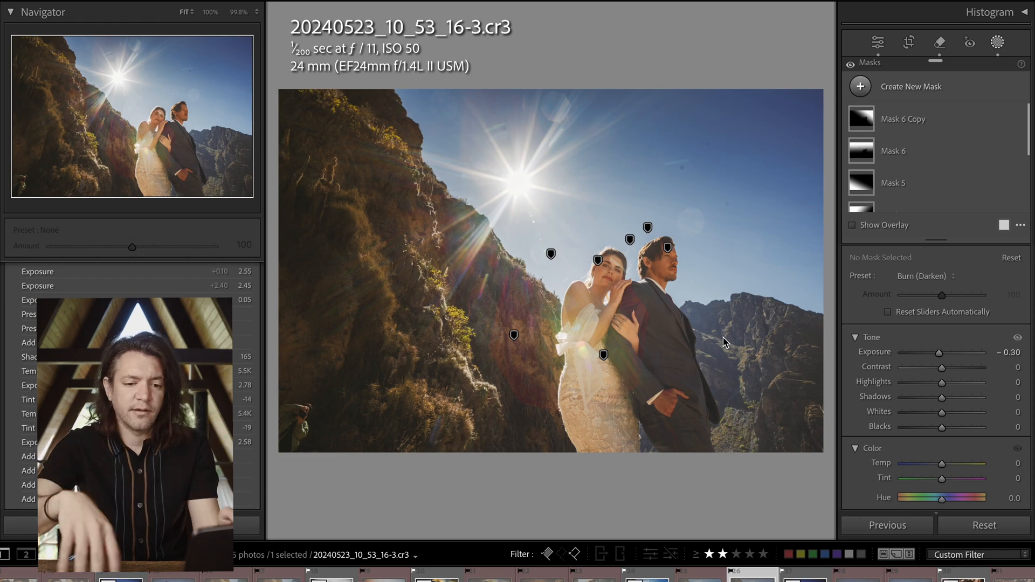
pyautogui.scroll(-8, 928, 396)
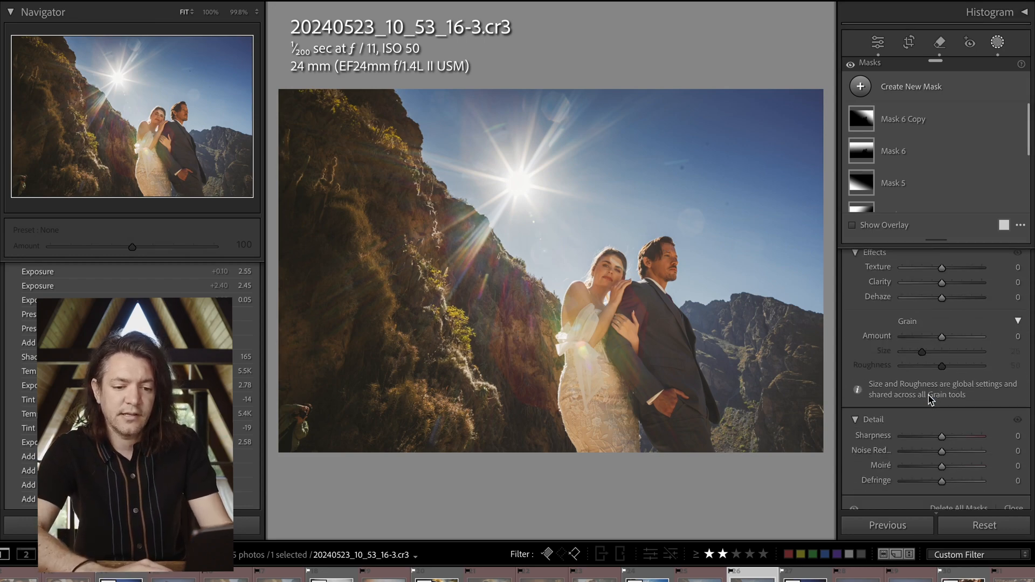
pyautogui.scroll(-2, 928, 398)
pyautogui.click(960, 389)
pyautogui.hotkey('ctrl', 'z')
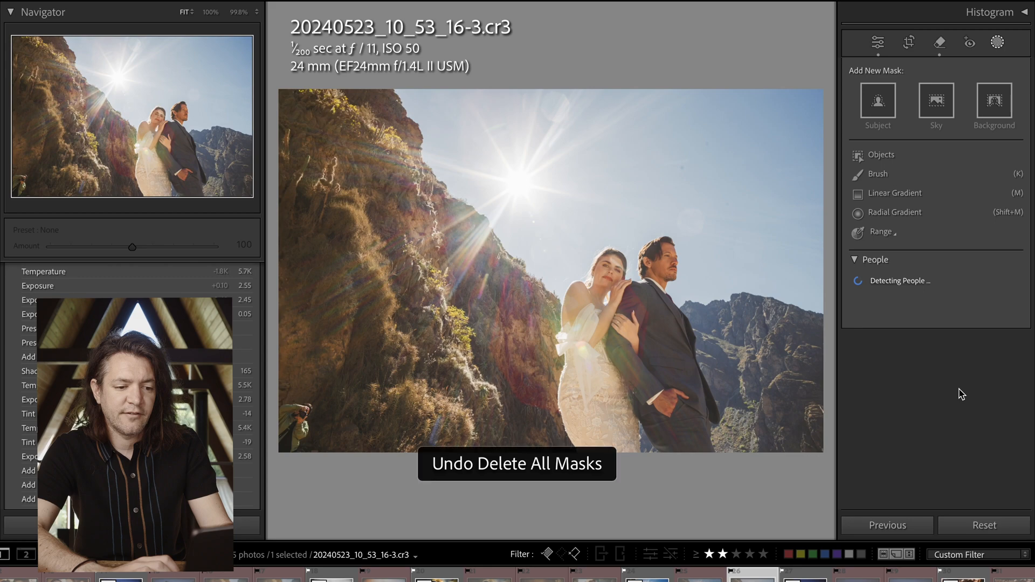
# Try a post-crop vignette with the amount at -85 on the photo and undo it
pyautogui.hotkey('shift', 'w')
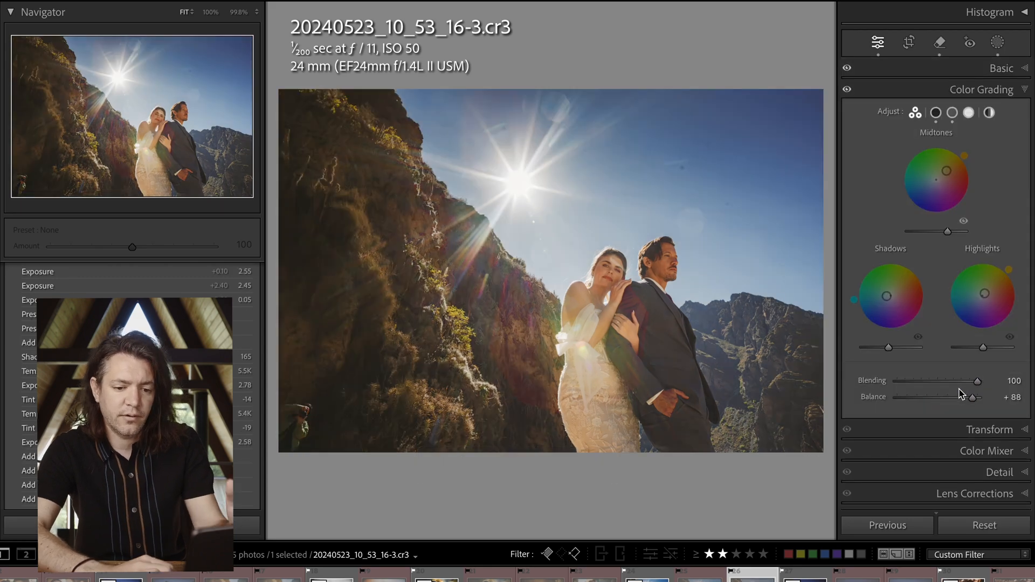
pyautogui.scroll(-4, 959, 393)
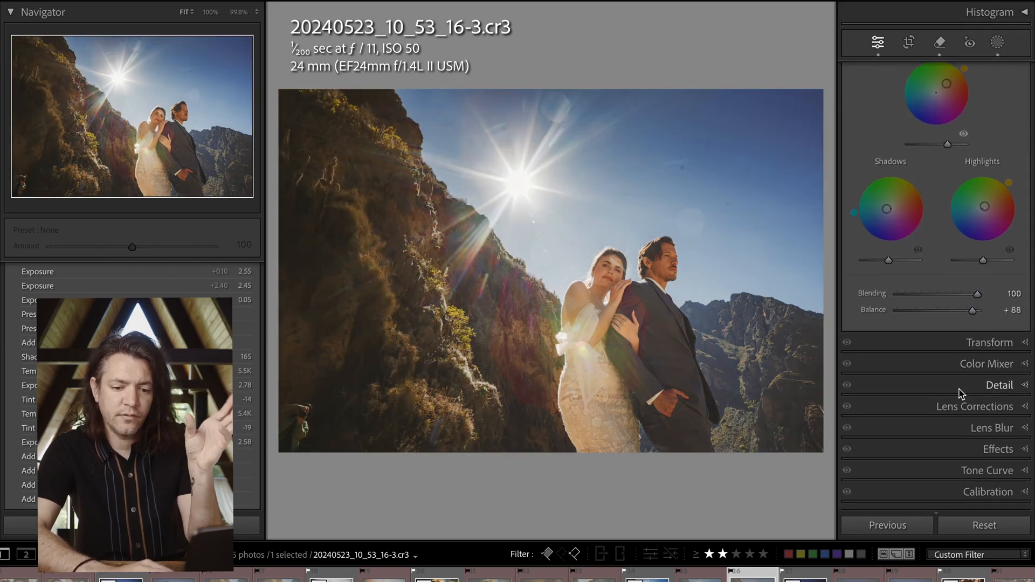
pyautogui.click(1004, 455)
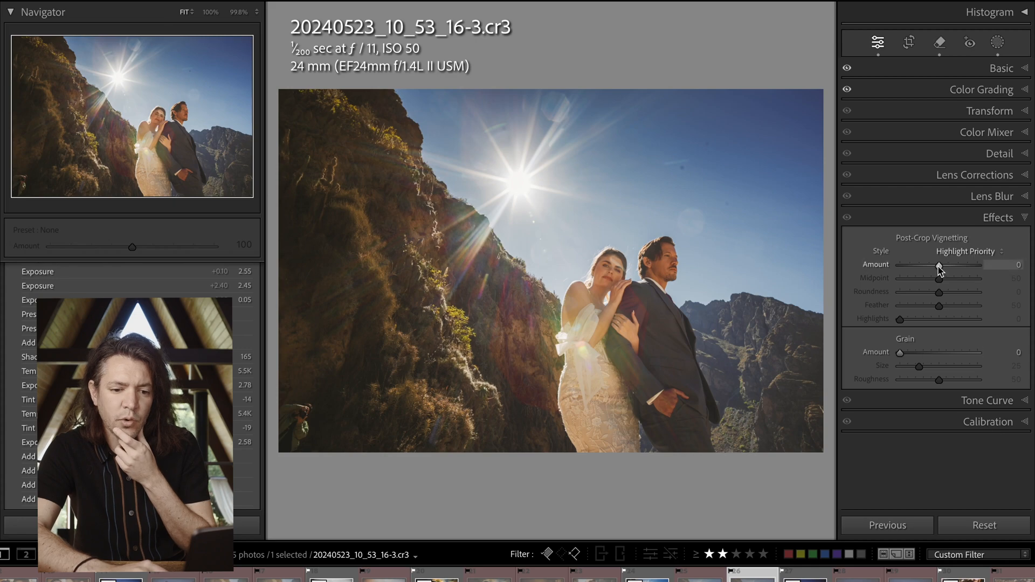
pyautogui.moveTo(939, 265); pyautogui.dragTo(906, 267)
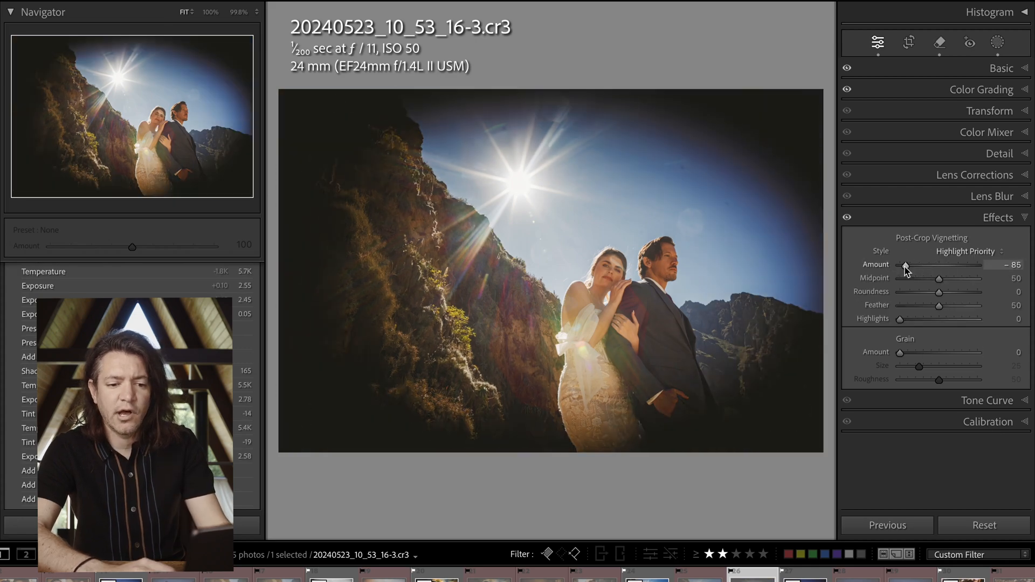
pyautogui.hotkey('ctrl', 'z')
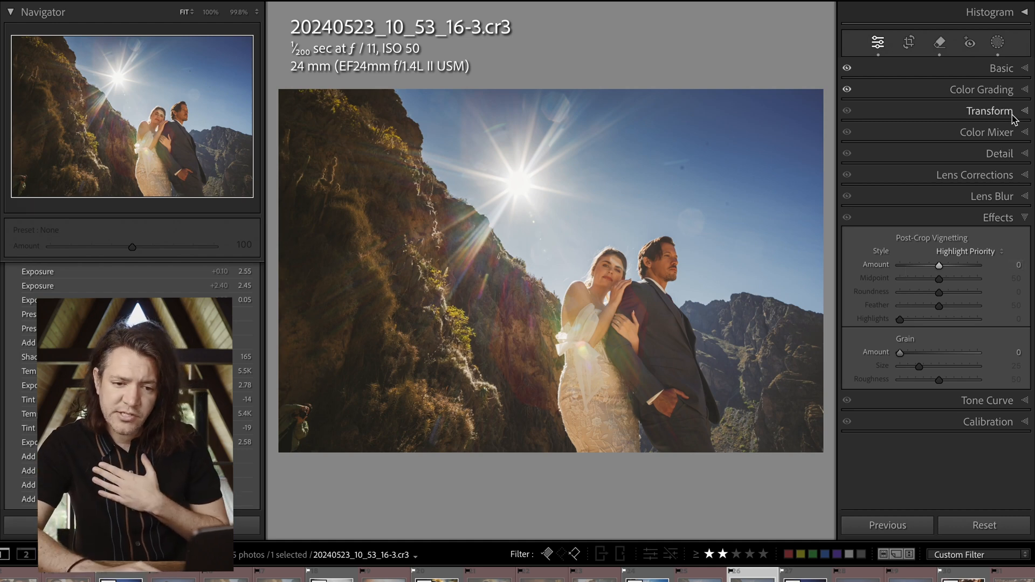
# Show the histogram and lower the black point of the tone curve to input 0, output 0
pyautogui.click(1001, 401)
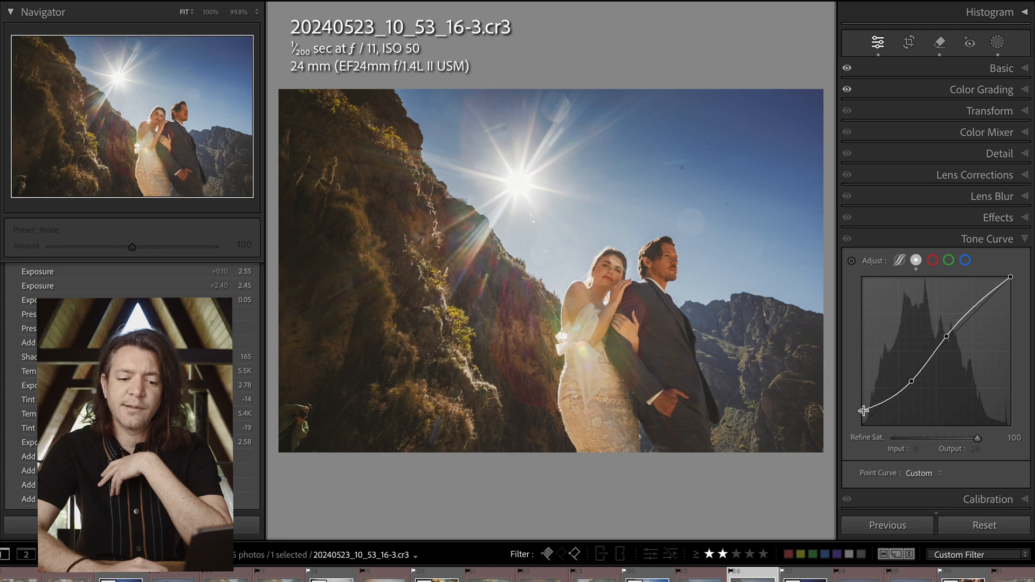
pyautogui.click(1024, 11)
pyautogui.scroll(-3, 889, 422)
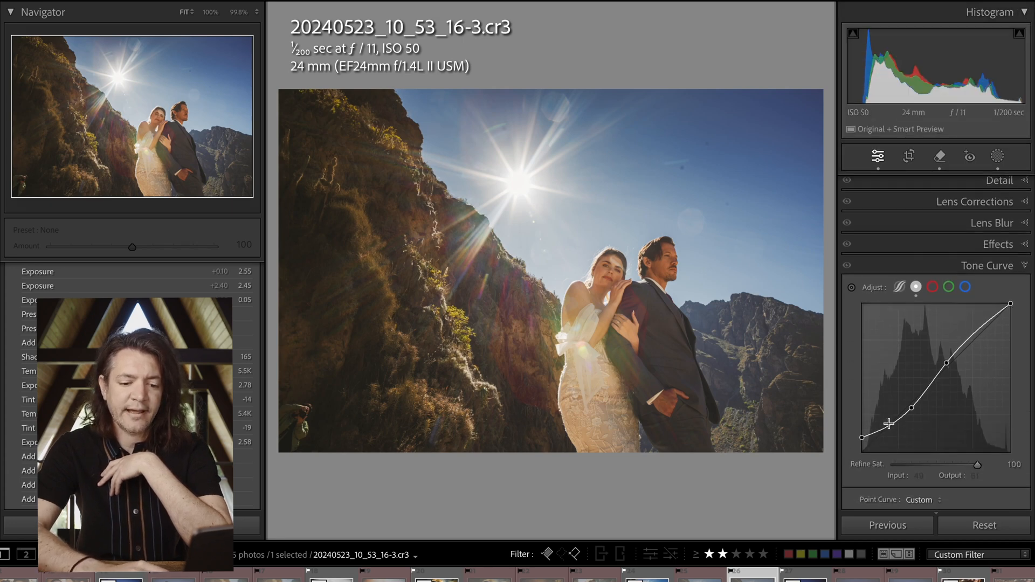
pyautogui.moveTo(862, 420); pyautogui.dragTo(860, 433)
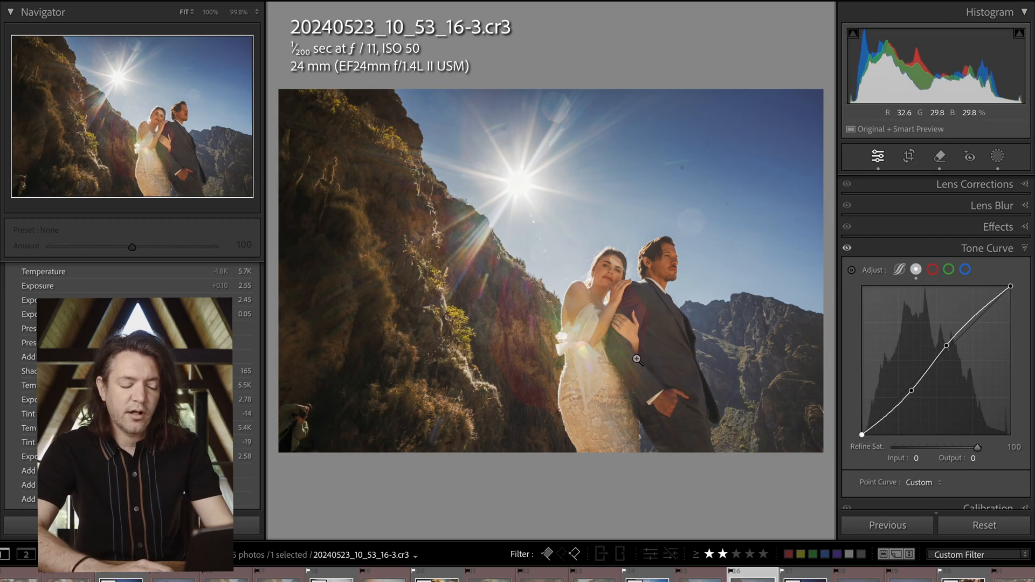